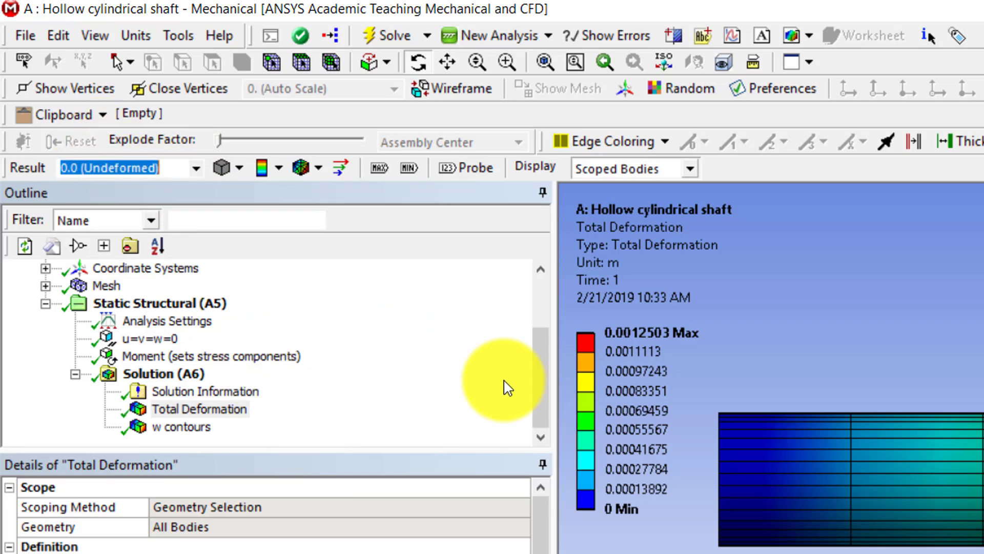
# - Examine the global coordinate system's origin and axes on the hollow shaft
pyautogui.moveTo(547, 402); pyautogui.dragTo(569, 287)
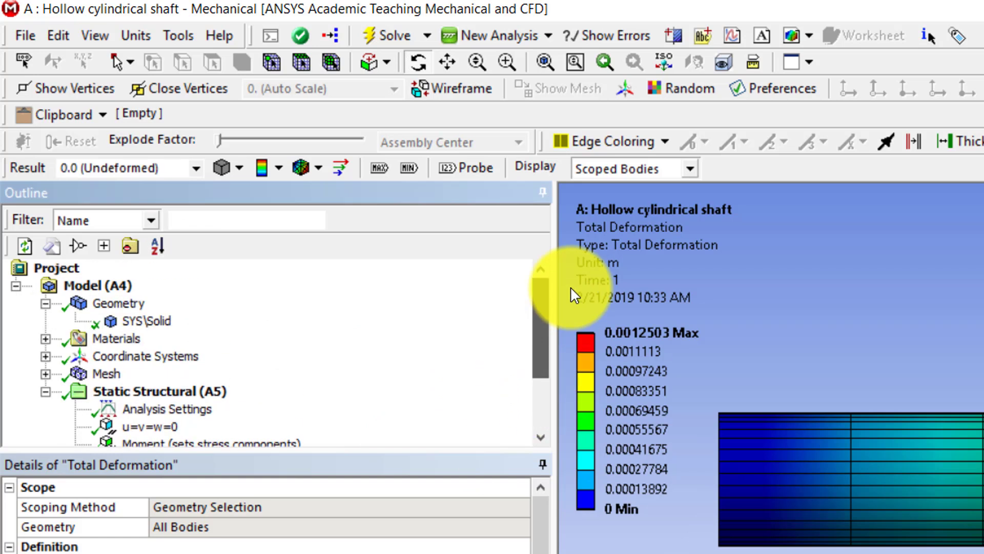
pyautogui.click(80, 359)
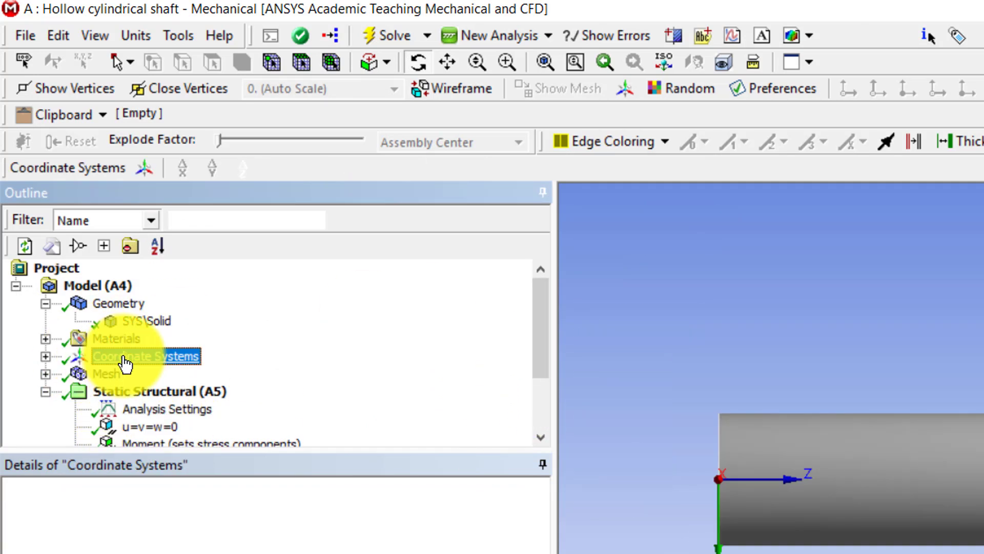
pyautogui.click(46, 356)
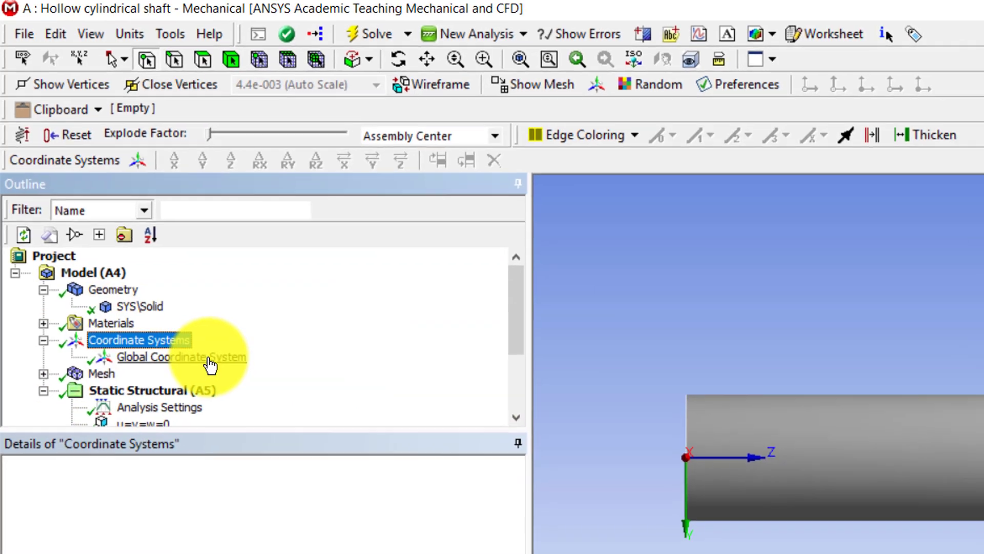
pyautogui.click(195, 373)
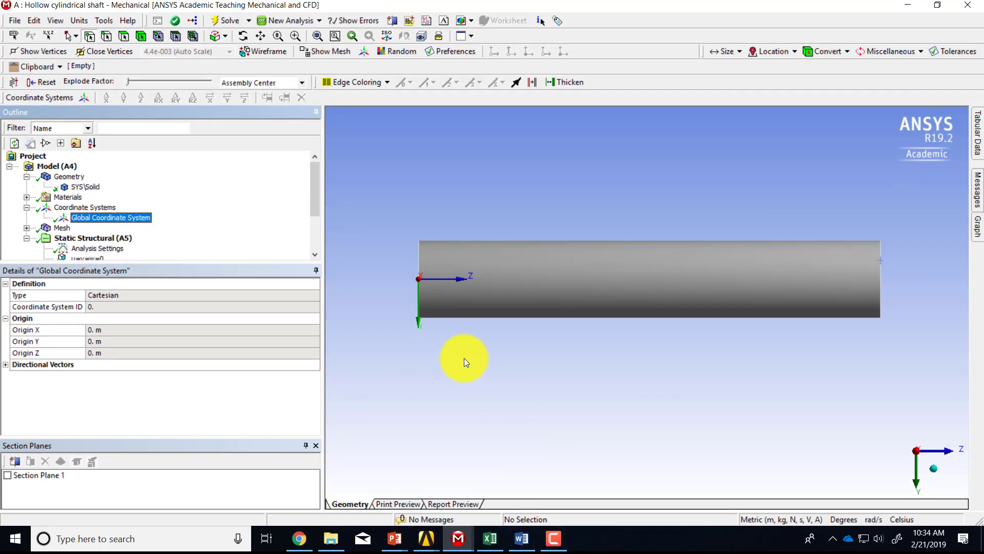
pyautogui.moveTo(546, 300); pyautogui.dragTo(483, 302, button='middle')
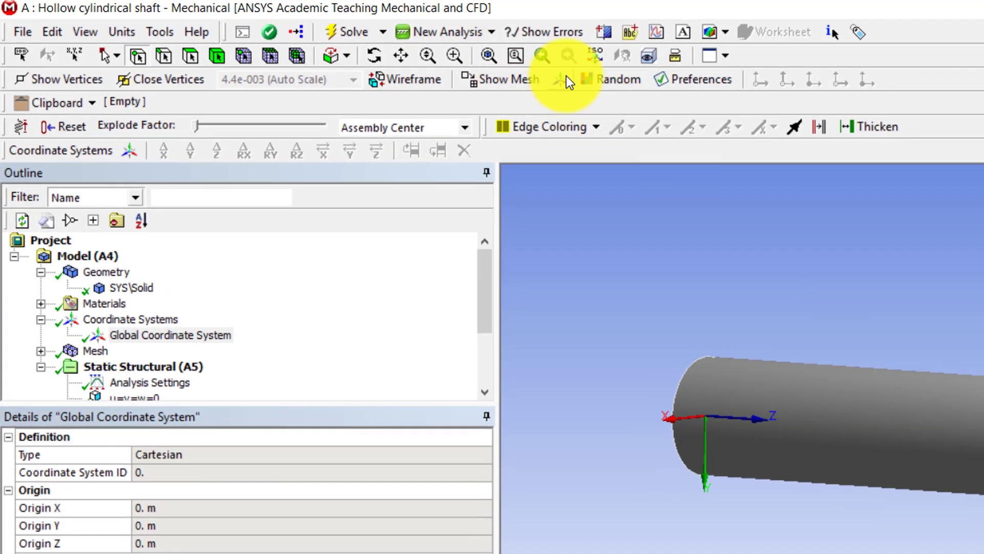
pyautogui.click(541, 54)
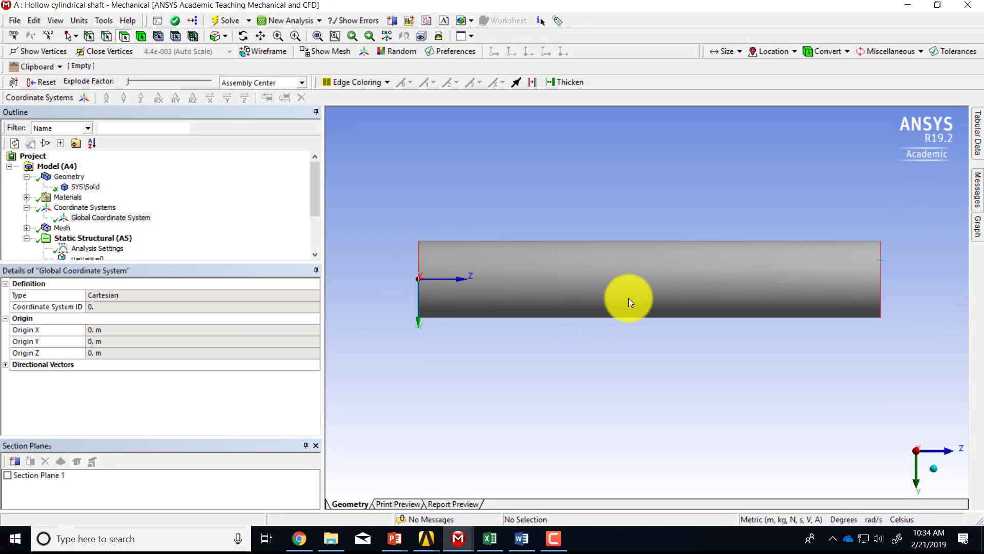
pyautogui.click(960, 435)
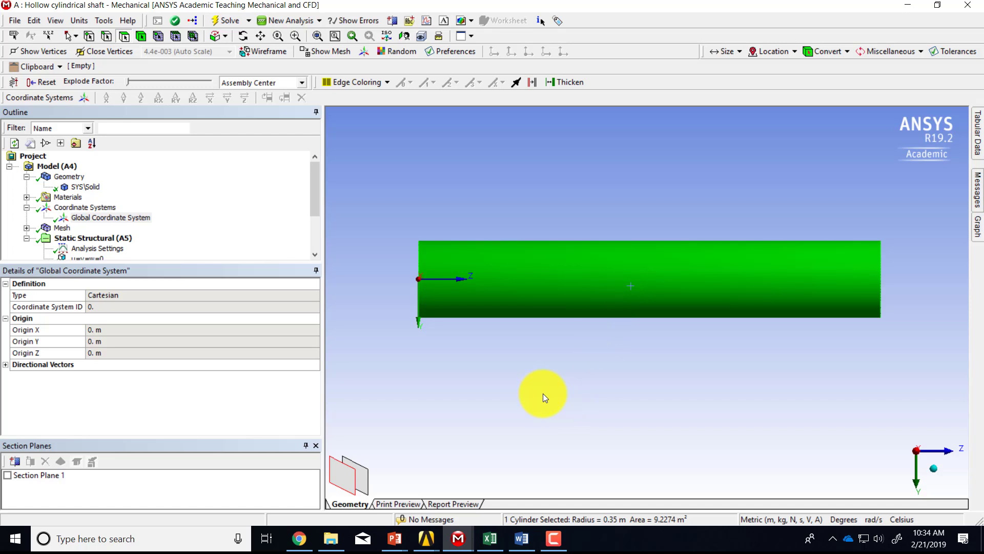
pyautogui.click(85, 98)
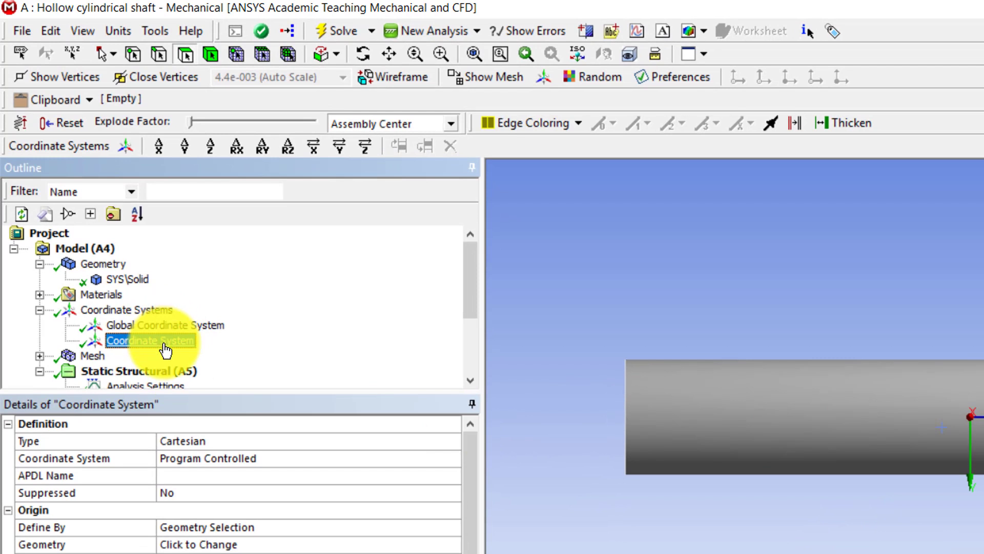
pyautogui.rightClick(165, 350)
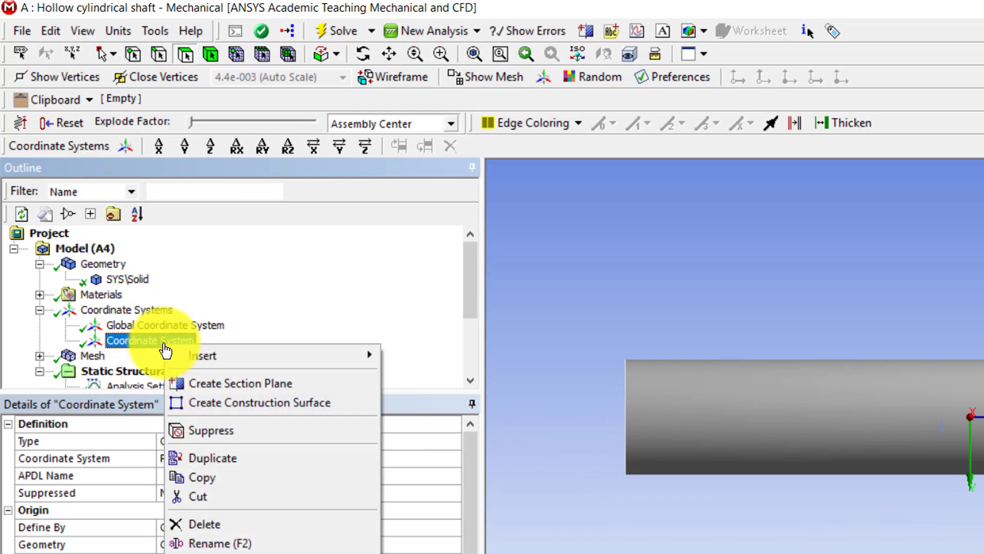
pyautogui.click(253, 524)
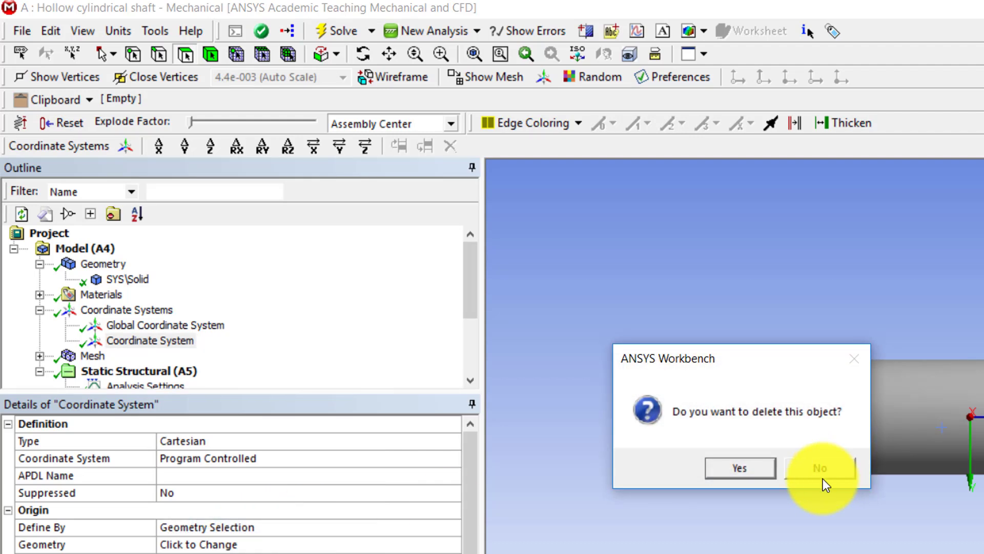
pyautogui.click(749, 467)
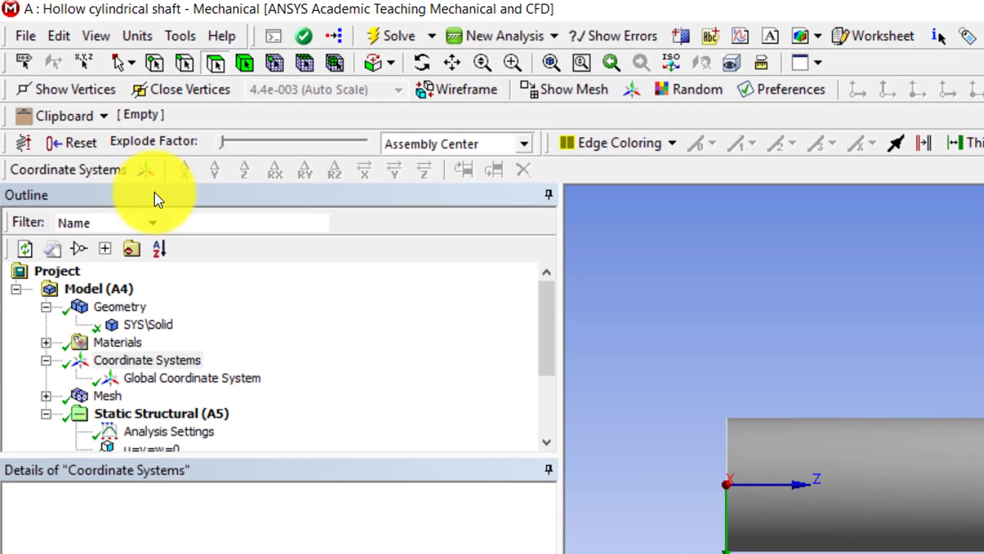
# - Add a coordinate system with its origin defined by Global Coordinates and Origin Z set to 2.1 m
pyautogui.click(150, 170)
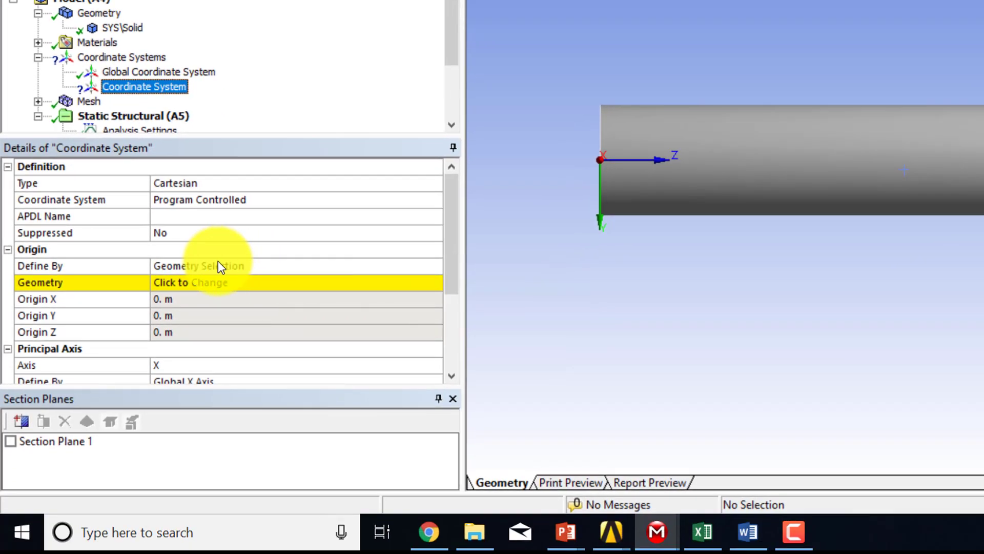
pyautogui.click(228, 267)
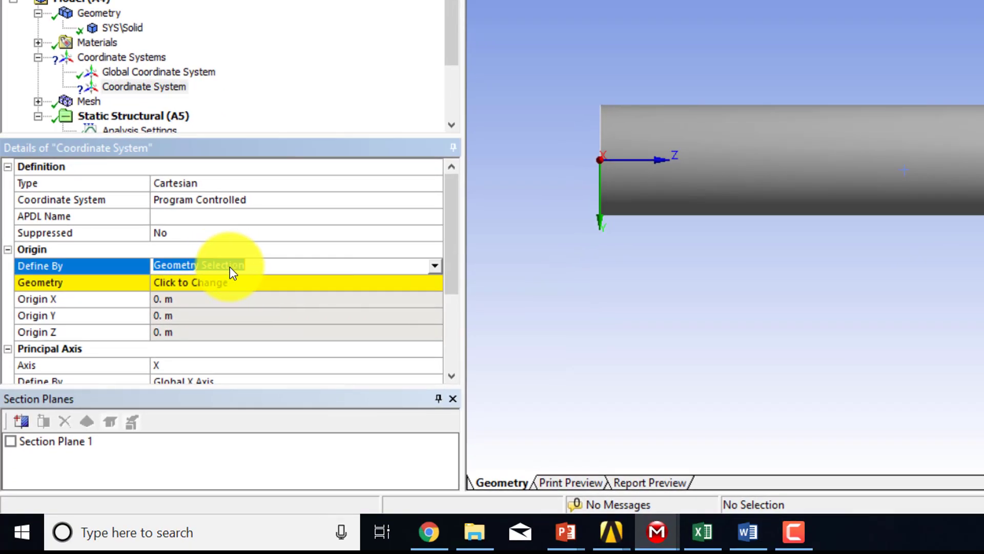
pyautogui.click(435, 266)
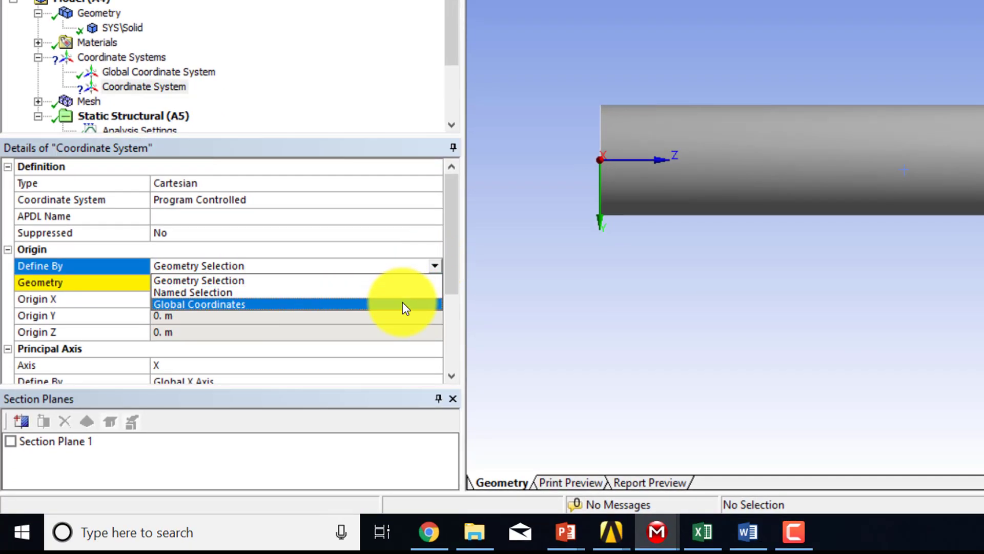
pyautogui.click(402, 305)
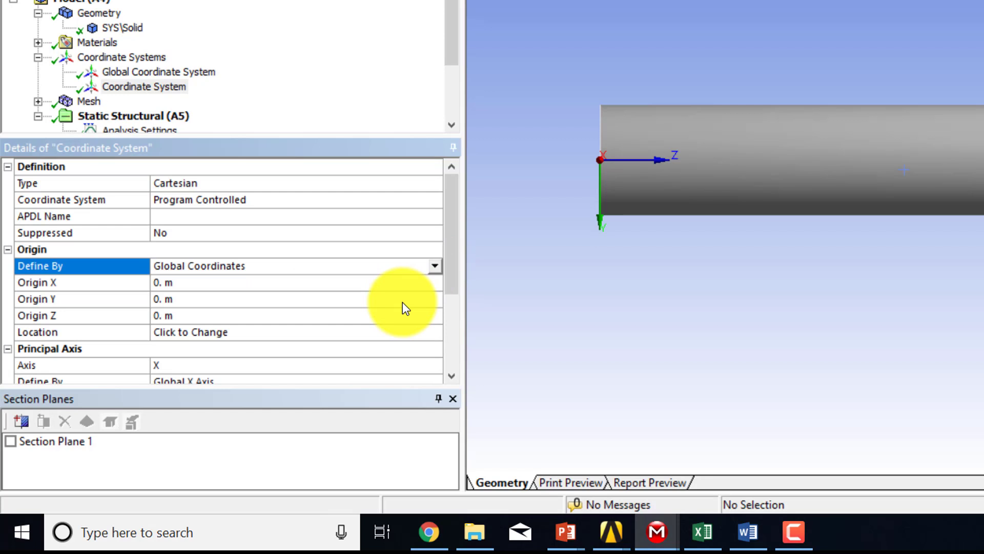
pyautogui.click(178, 316)
pyautogui.write('2')
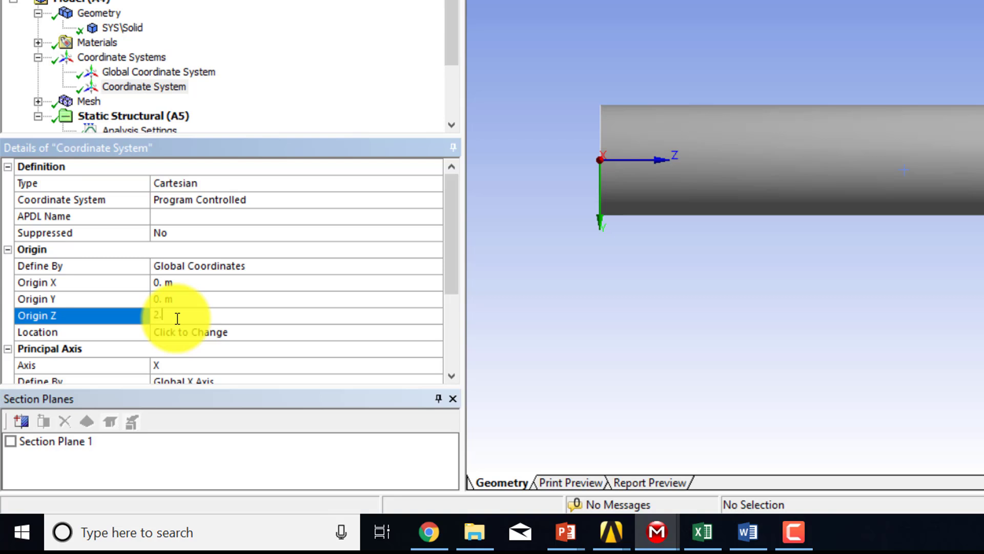
pyautogui.write('.1')
pyautogui.press('Return')
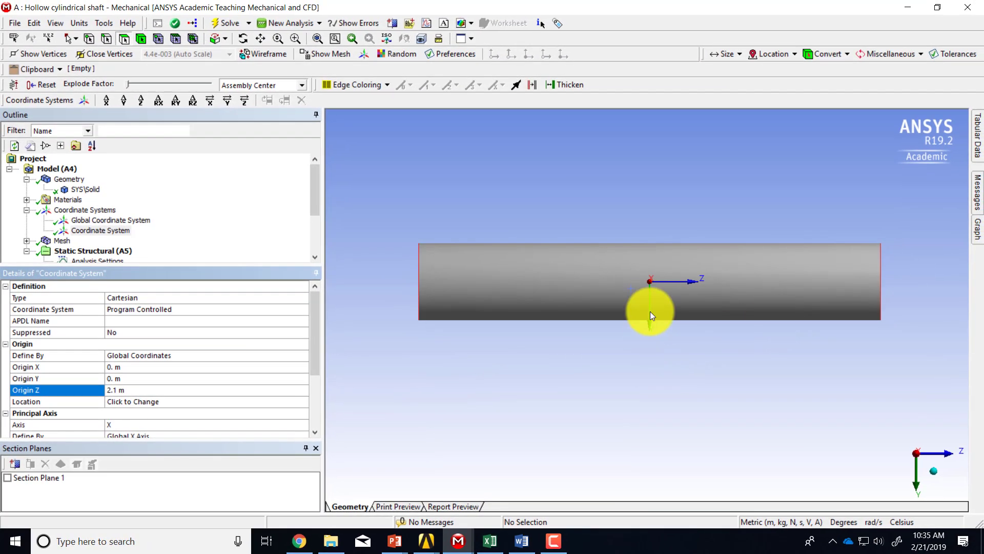
# - Rename the newly added coordinate system as Offset Coordinate System
pyautogui.press('F2')
pyautogui.press('Home')
pyautogui.write('Offset')
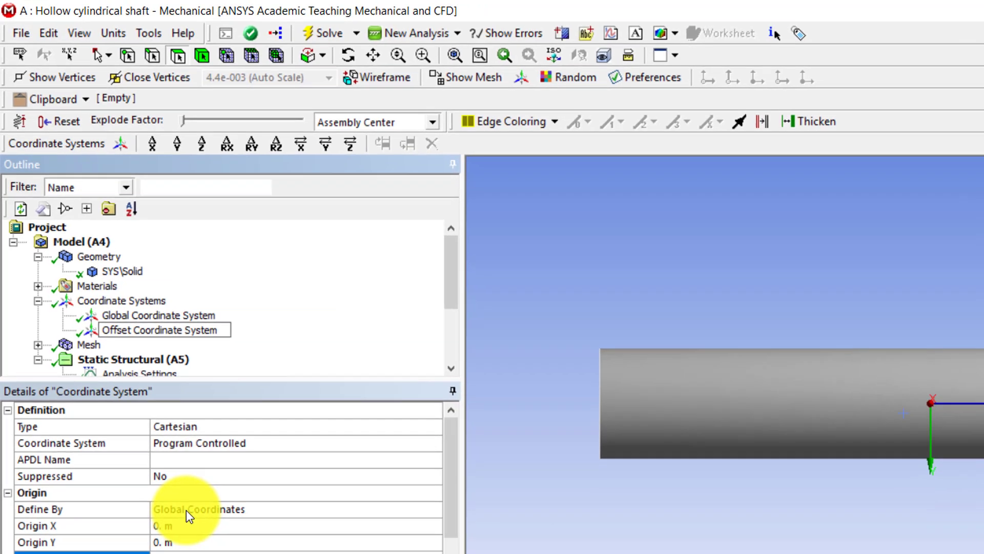
pyautogui.press('Return')
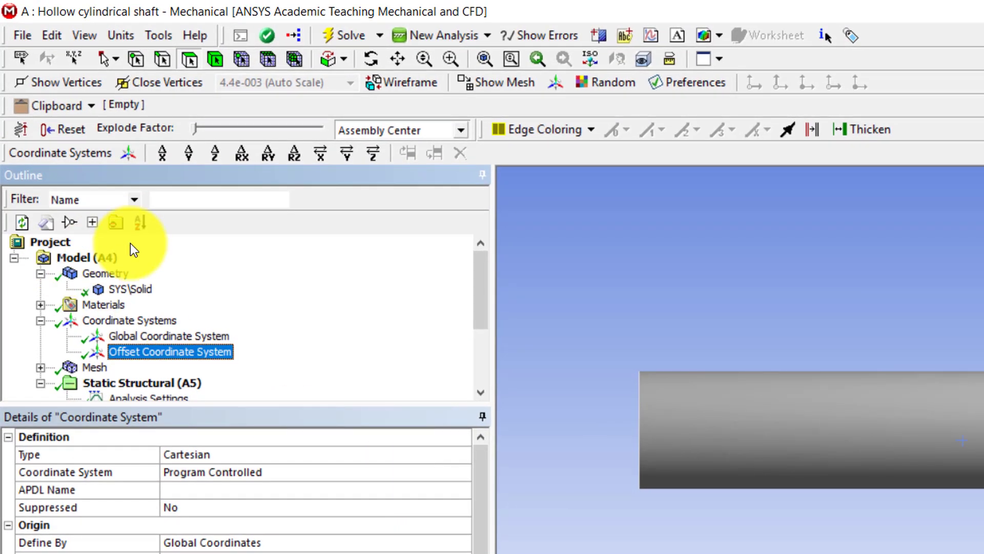
# - Add construction geometry to the model with a surface based on the Offset Coordinate System
pyautogui.click(86, 264)
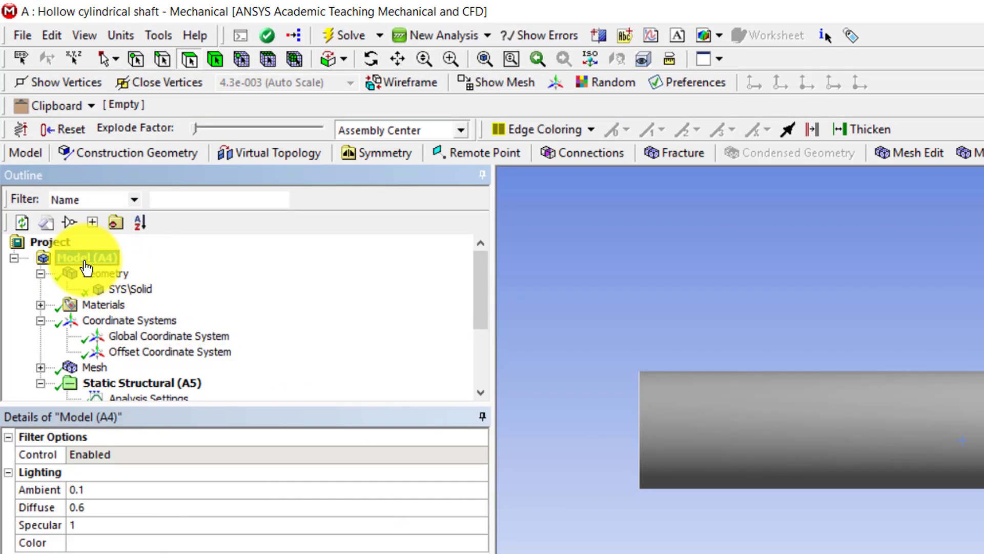
pyautogui.click(140, 152)
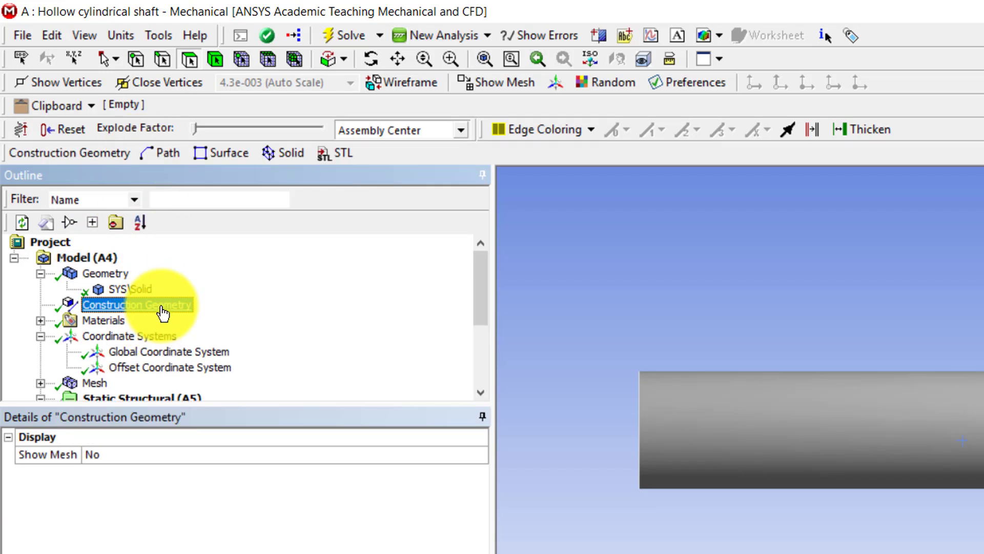
pyautogui.click(231, 152)
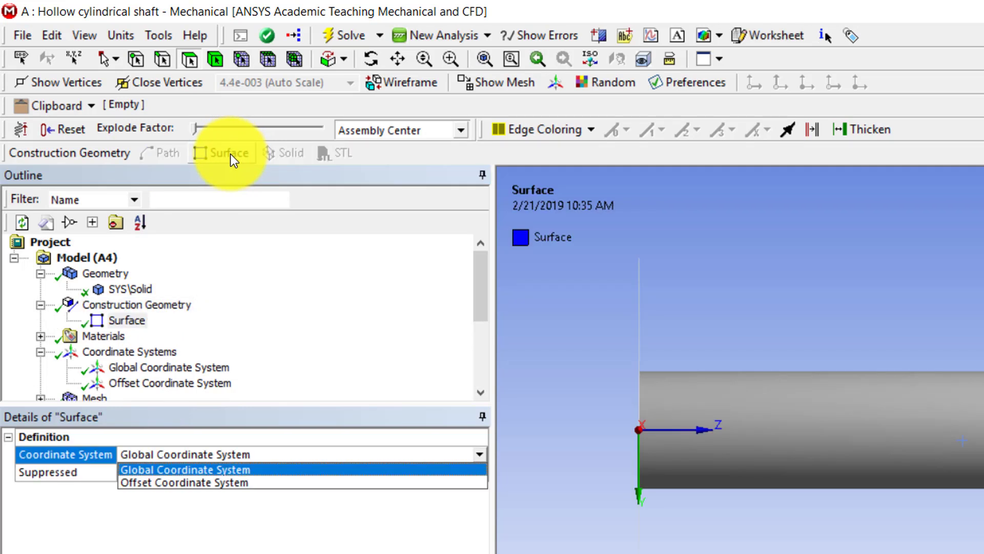
pyautogui.click(192, 485)
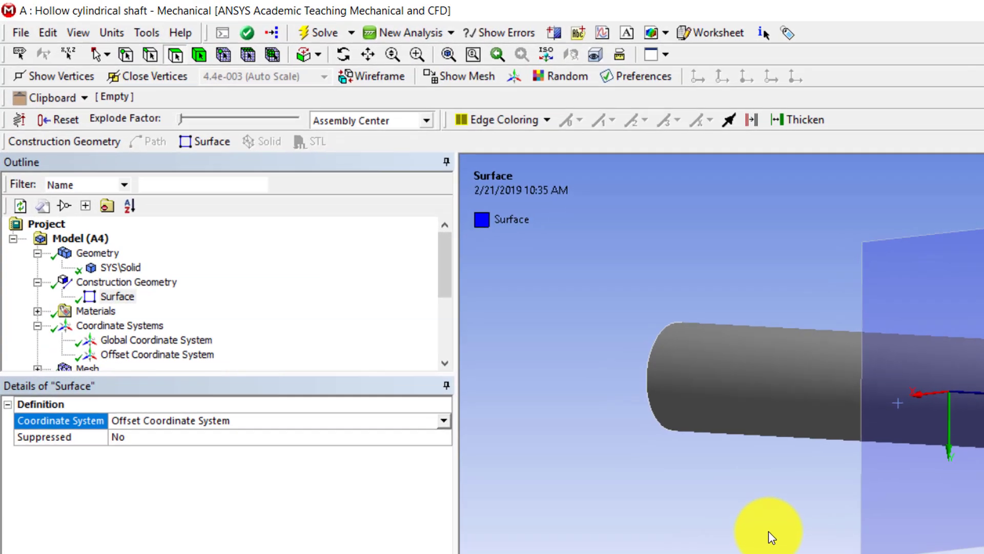
# - Rename the construction surface as Surface z/L=0.5
pyautogui.rightClick(117, 297)
pyautogui.click(238, 448)
pyautogui.press('End')
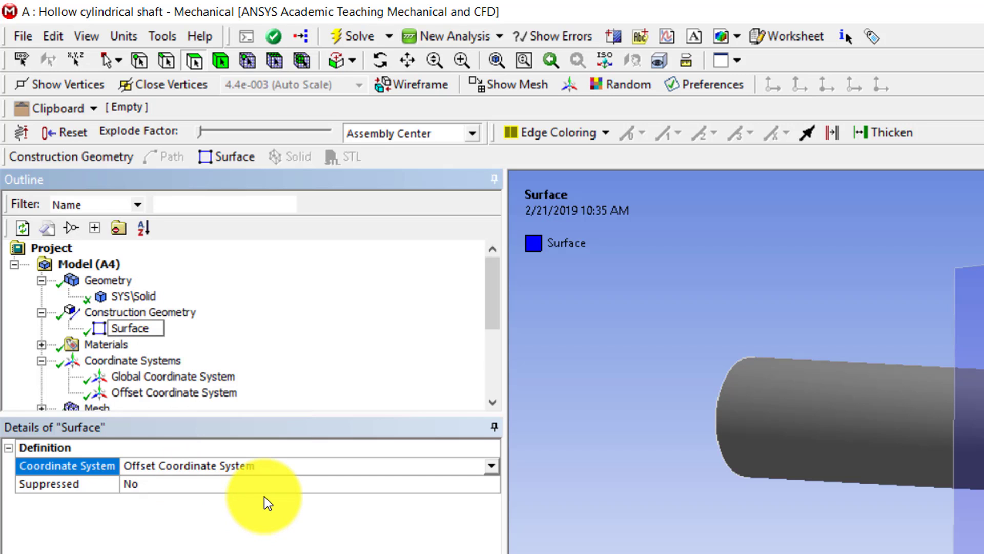
pyautogui.write('z/L=0.5')
pyautogui.press('Return')
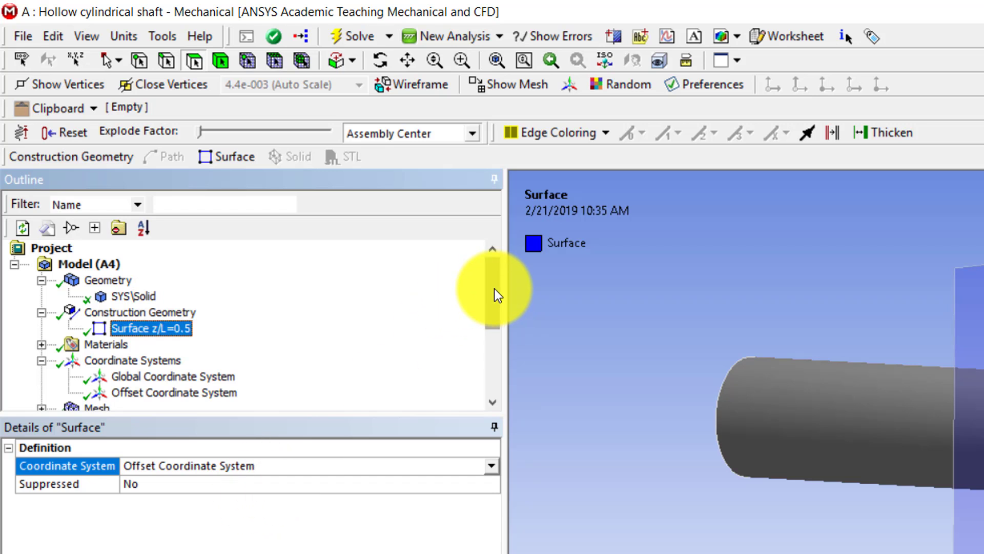
# - Add a Directional Deformation result to the solution with the Surface scoping method, scoped to Surface z/L=0.5
pyautogui.moveTo(494, 288); pyautogui.dragTo(495, 371)
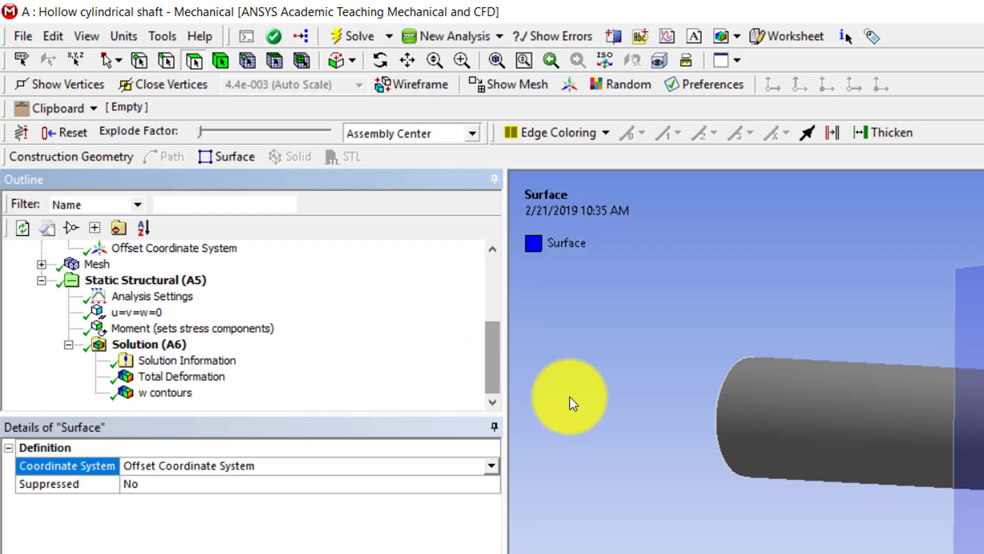
pyautogui.click(139, 350)
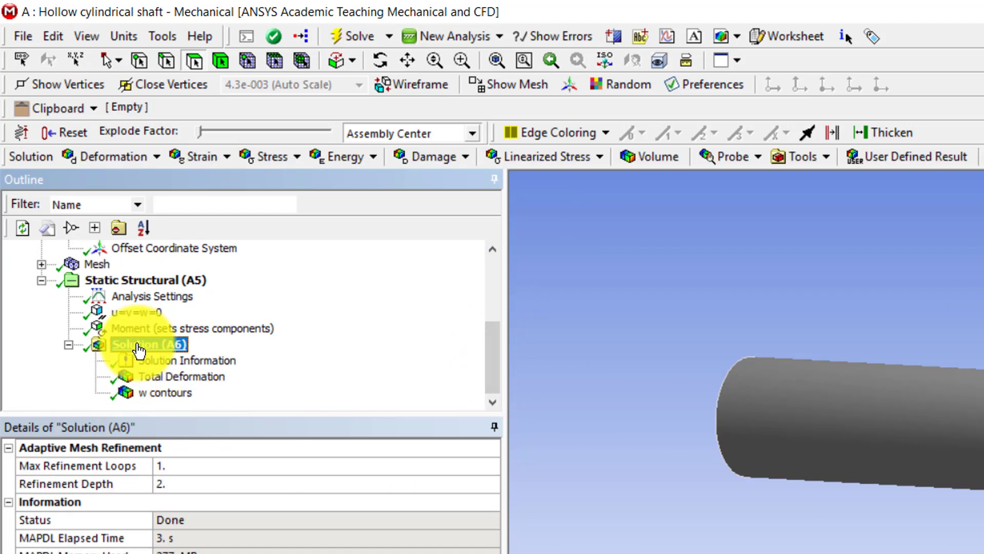
pyautogui.click(158, 160)
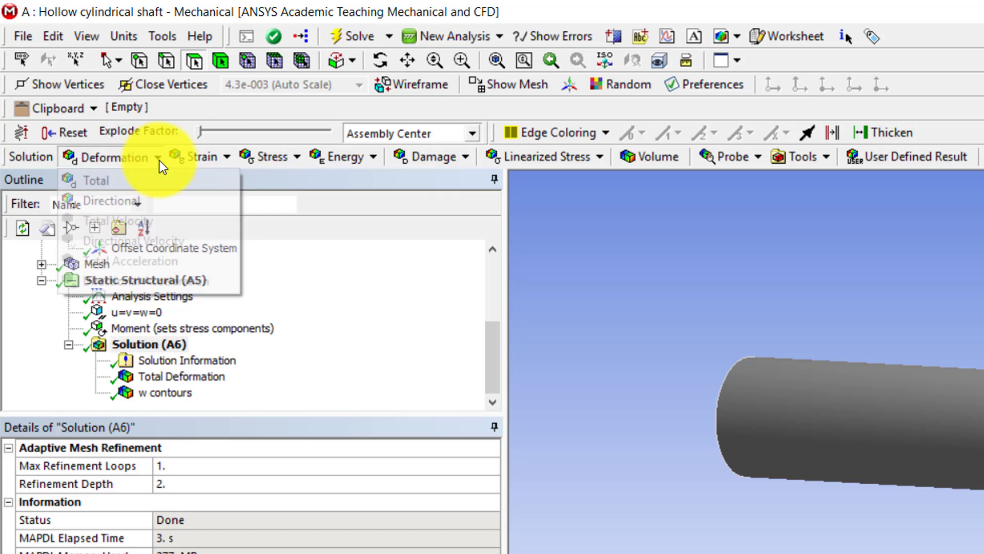
pyautogui.click(139, 209)
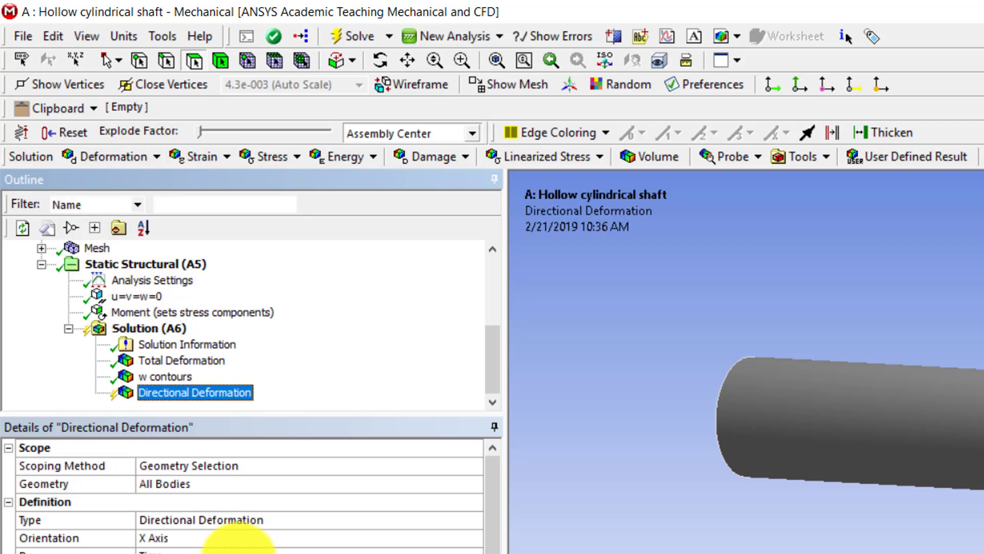
pyautogui.click(229, 465)
pyautogui.click(228, 531)
pyautogui.click(308, 483)
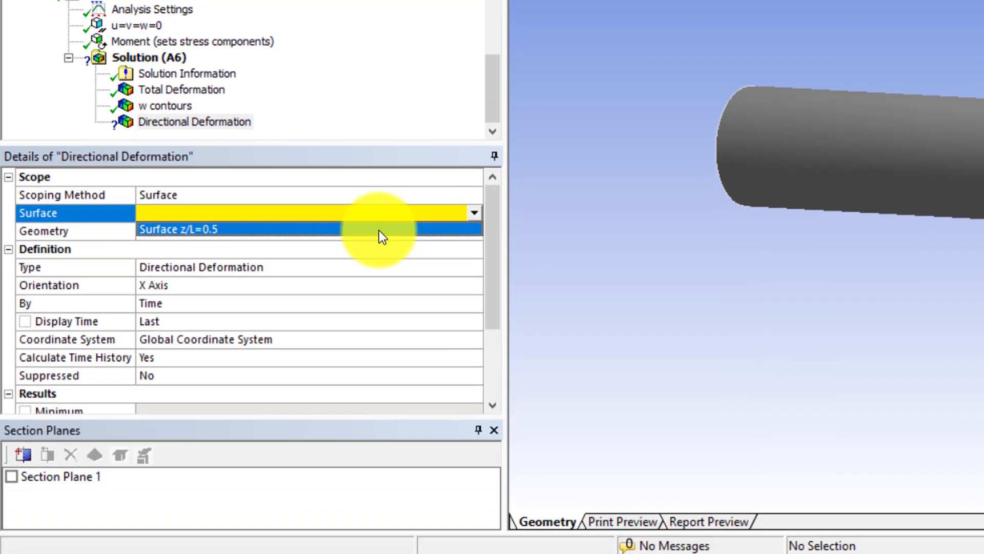
pyautogui.click(379, 499)
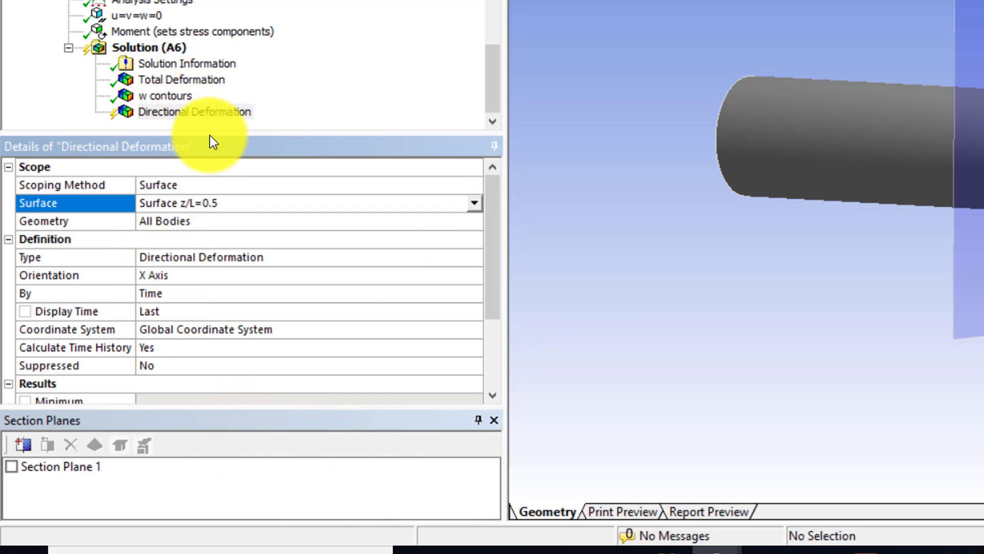
# - Evaluate the directional deformation result and view the mid-length section contours face-on along the Z axis
pyautogui.rightClick(224, 113)
pyautogui.click(255, 153)
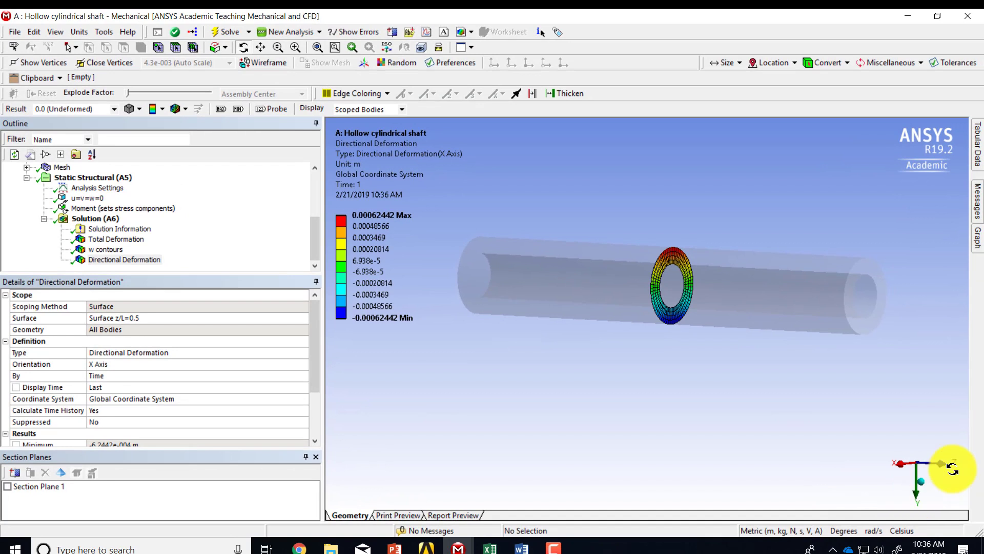
pyautogui.click(946, 464)
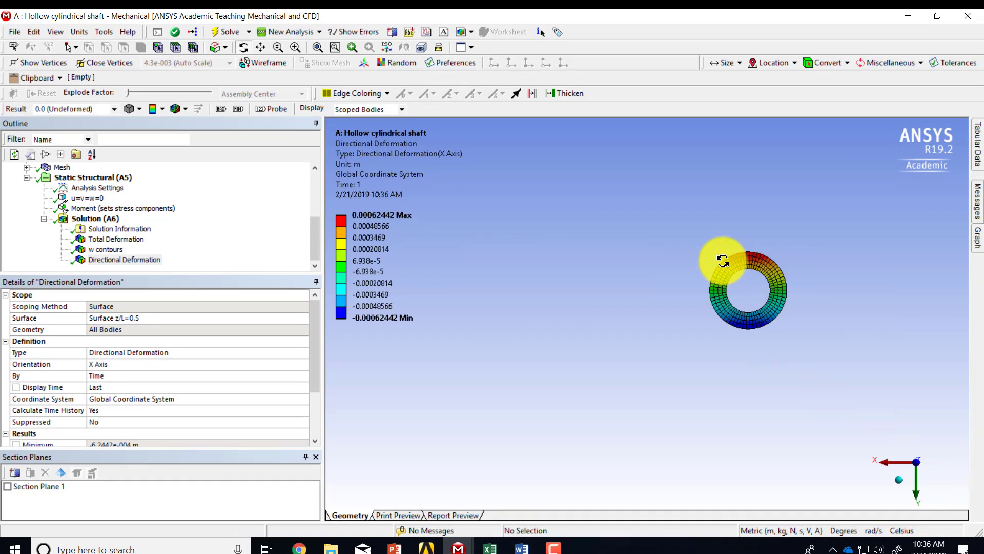
pyautogui.moveTo(687, 220); pyautogui.dragTo(794, 331, button='right')
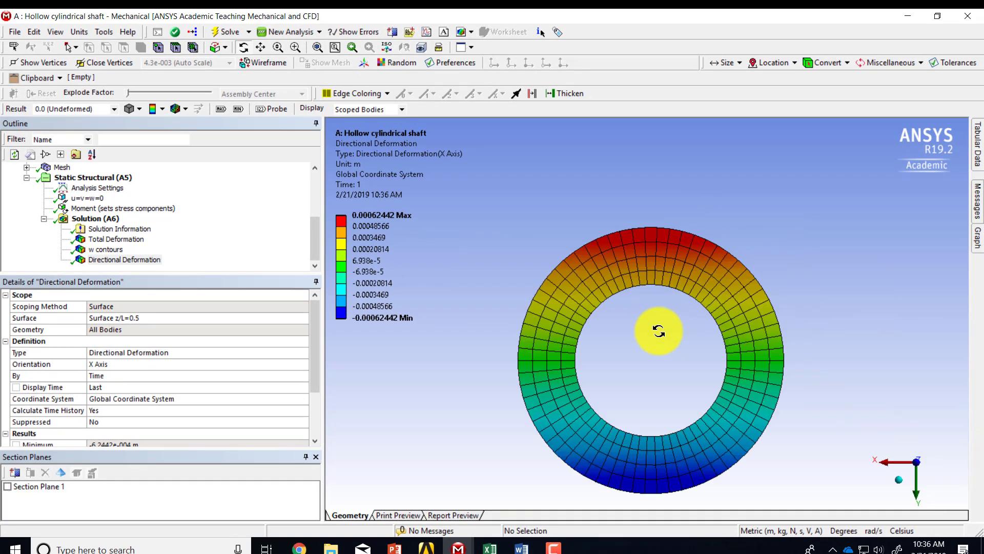
pyautogui.scroll(-1, 660, 330)
pyautogui.keyDown('ctrl'); pyautogui.moveTo(675, 350); pyautogui.dragTo(632, 288, button='middle'); pyautogui.keyUp('ctrl')
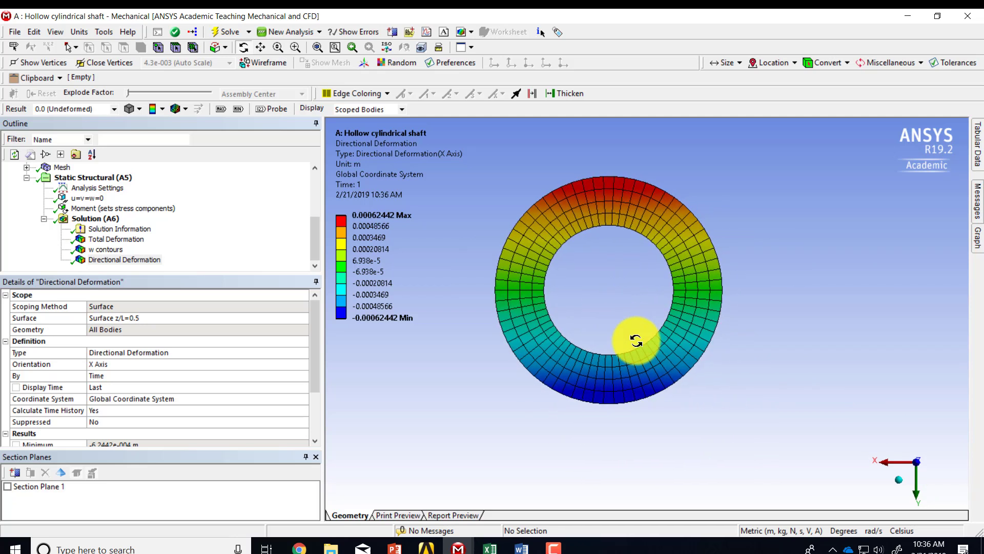
# - Add a new coordinate system to the model and set its type to Cylindrical
pyautogui.scroll(1, 636, 340)
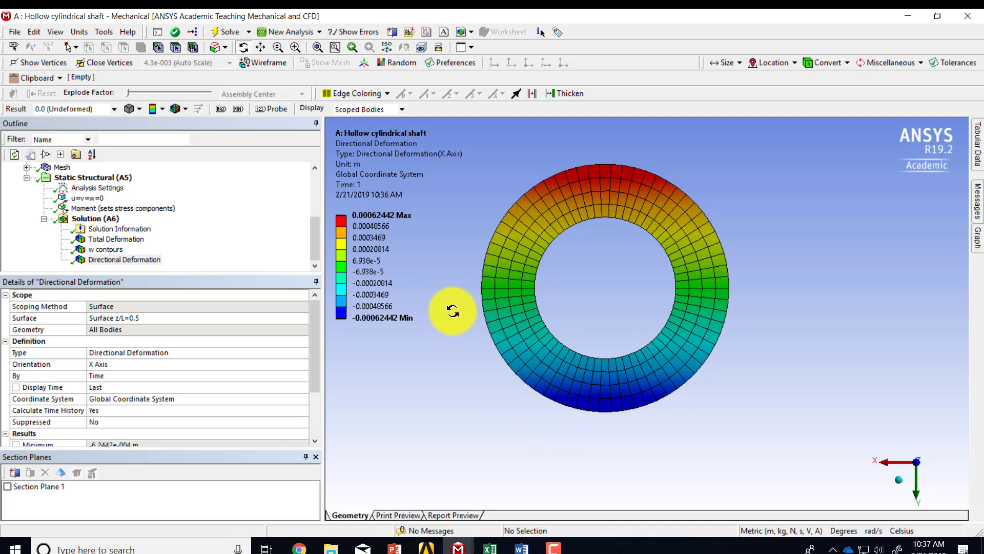
pyautogui.scroll(4, 104, 263)
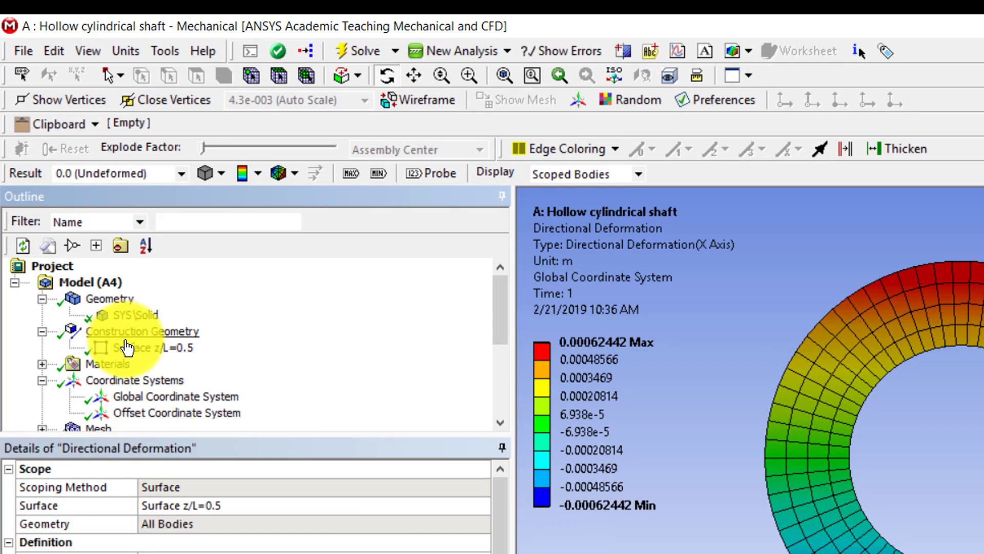
pyautogui.click(123, 380)
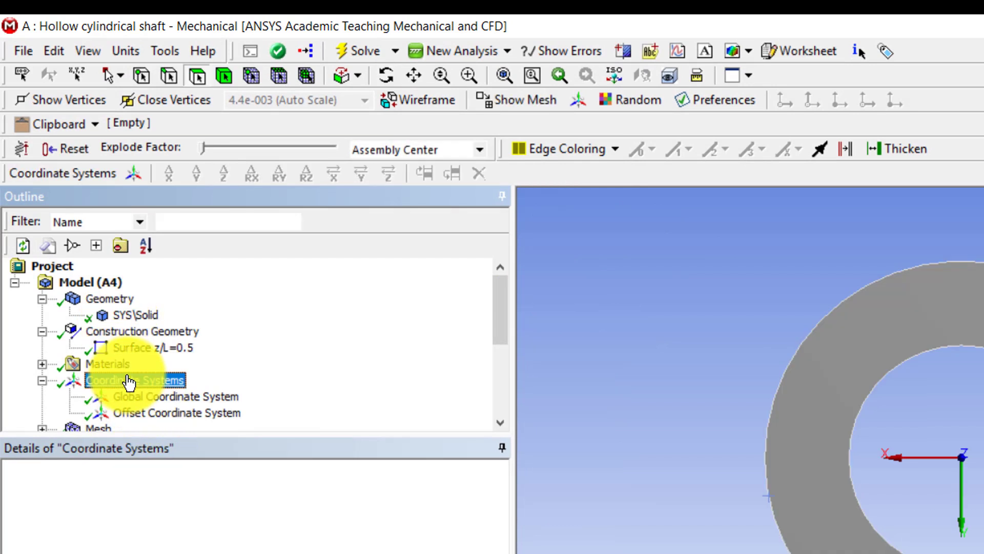
pyautogui.click(132, 174)
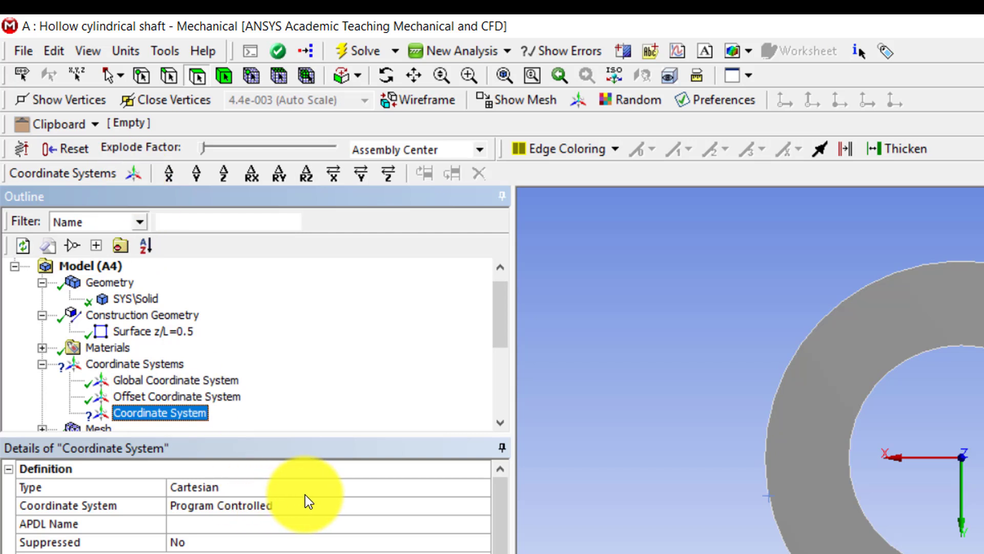
pyautogui.click(317, 488)
pyautogui.click(482, 490)
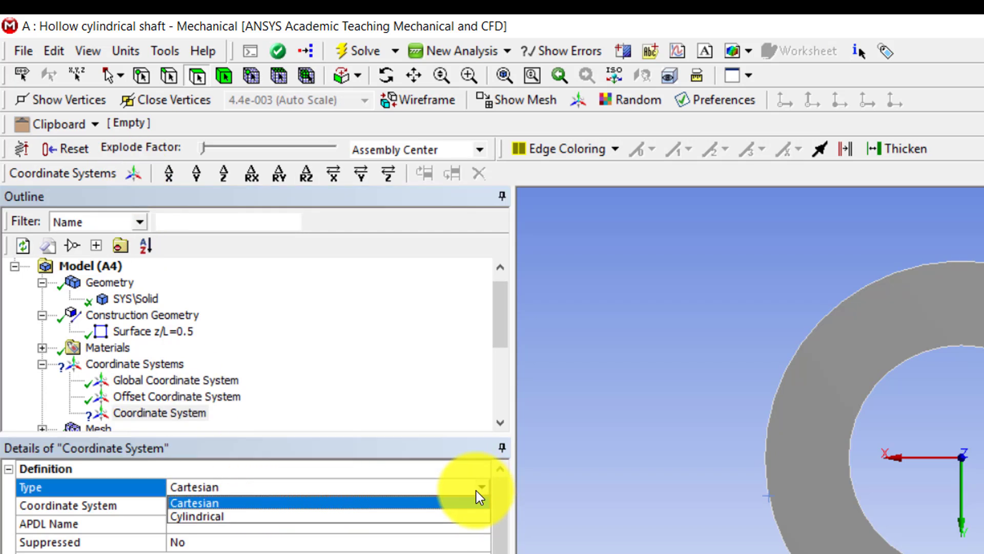
pyautogui.click(420, 518)
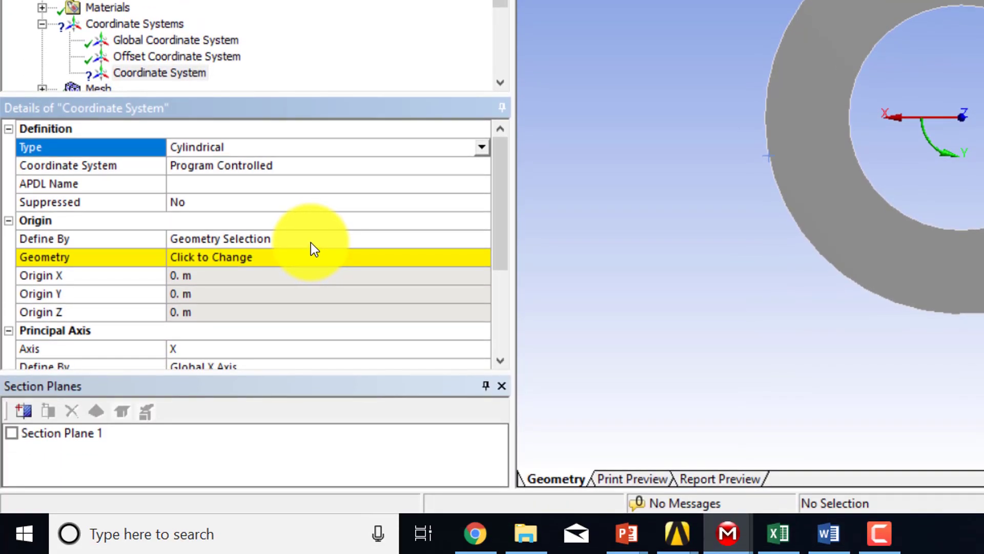
# - Define the origin of the new cylindrical coordinate system by Global Coordinates
pyautogui.click(311, 242)
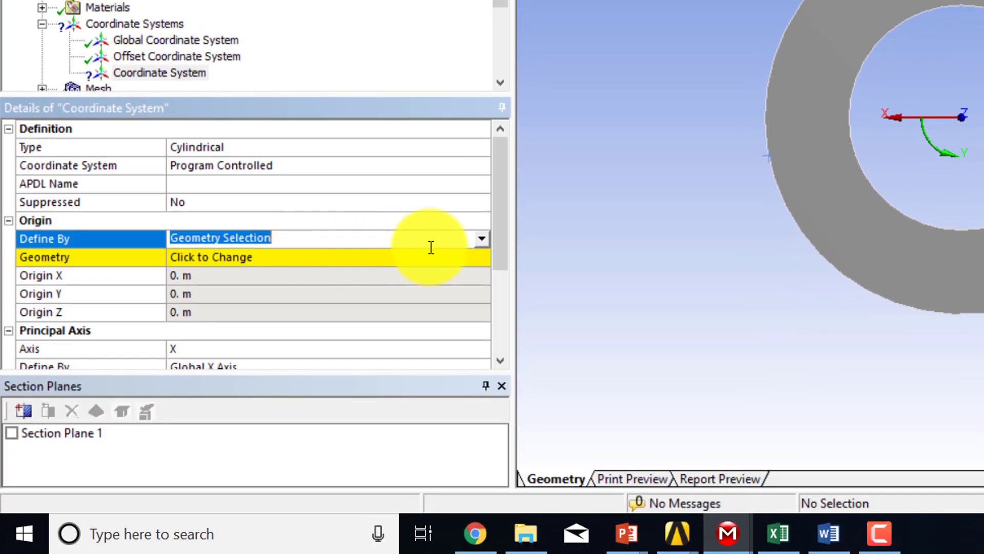
pyautogui.click(482, 239)
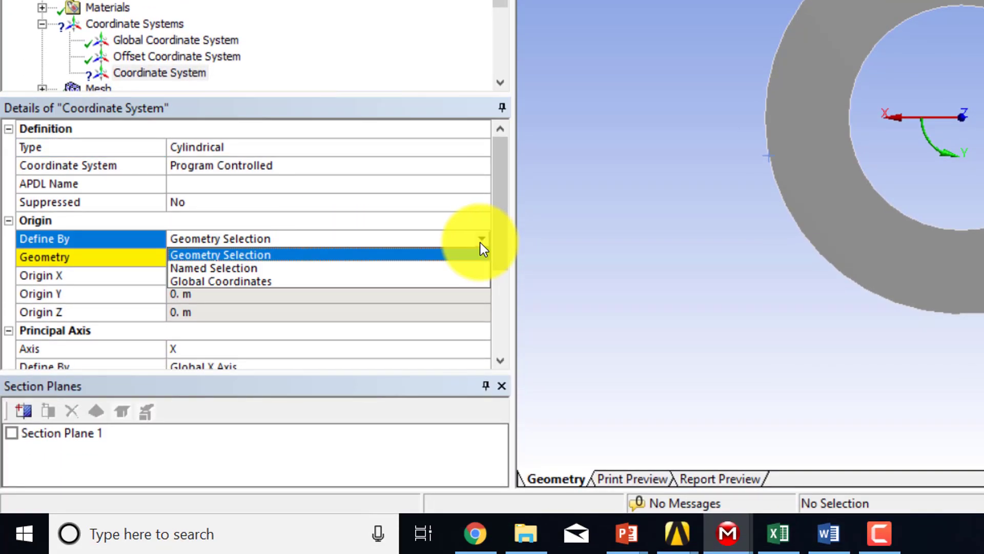
pyautogui.click(417, 281)
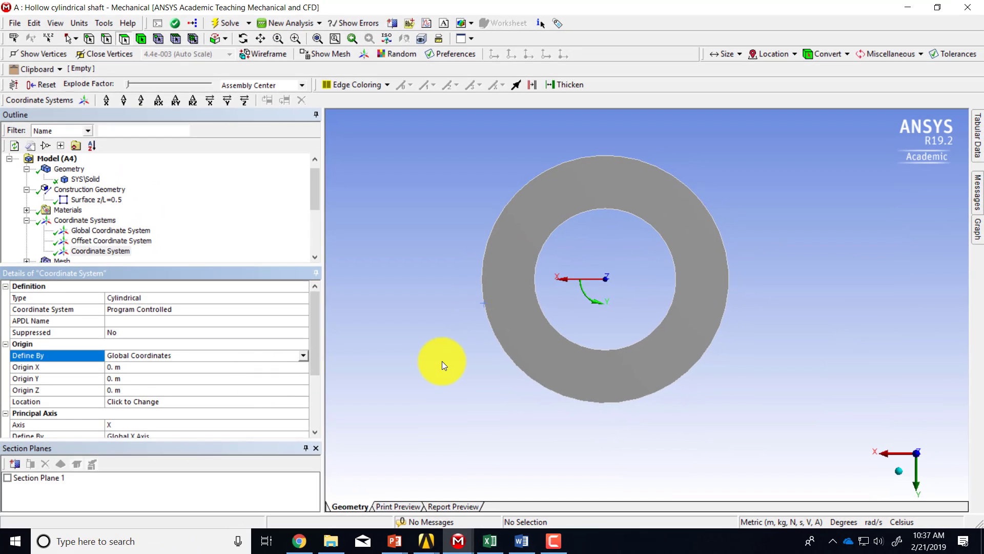
# - Examine the placement and axis directions of the new cylindrical coordinate system at the end of the shaft
pyautogui.moveTo(454, 358); pyautogui.dragTo(494, 359, button='middle')
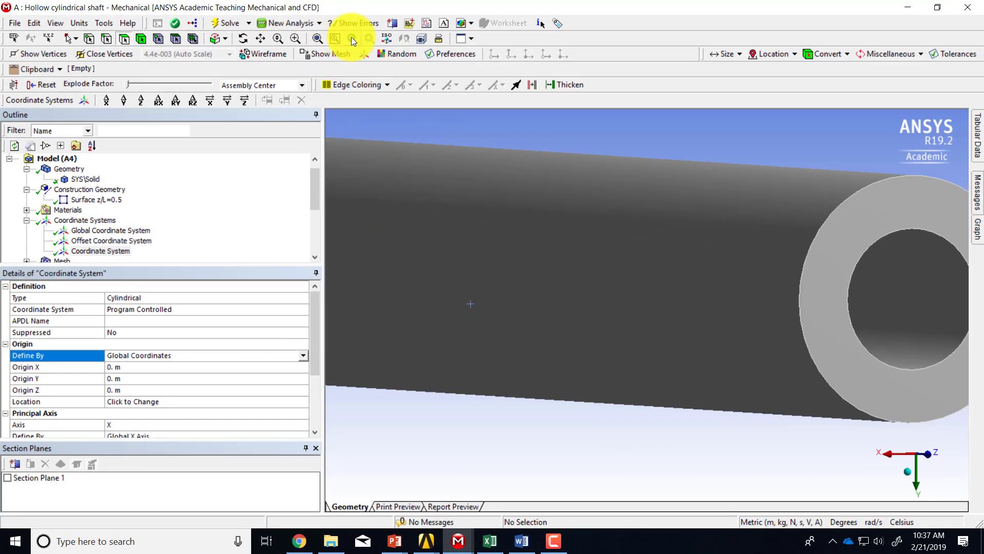
pyautogui.click(351, 38)
pyautogui.click(352, 36)
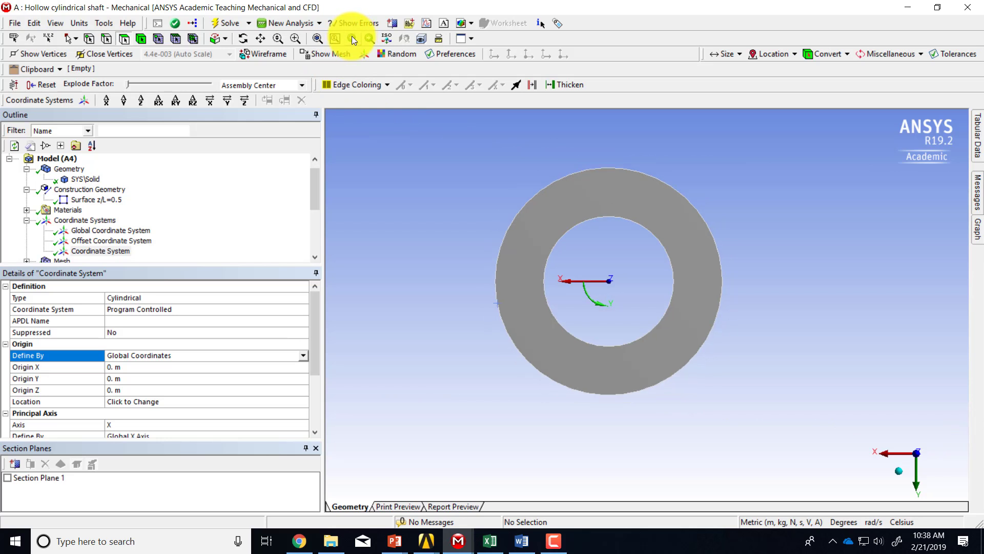
pyautogui.click(352, 36)
pyautogui.click(352, 36)
pyautogui.click(352, 36)
pyautogui.click(353, 35)
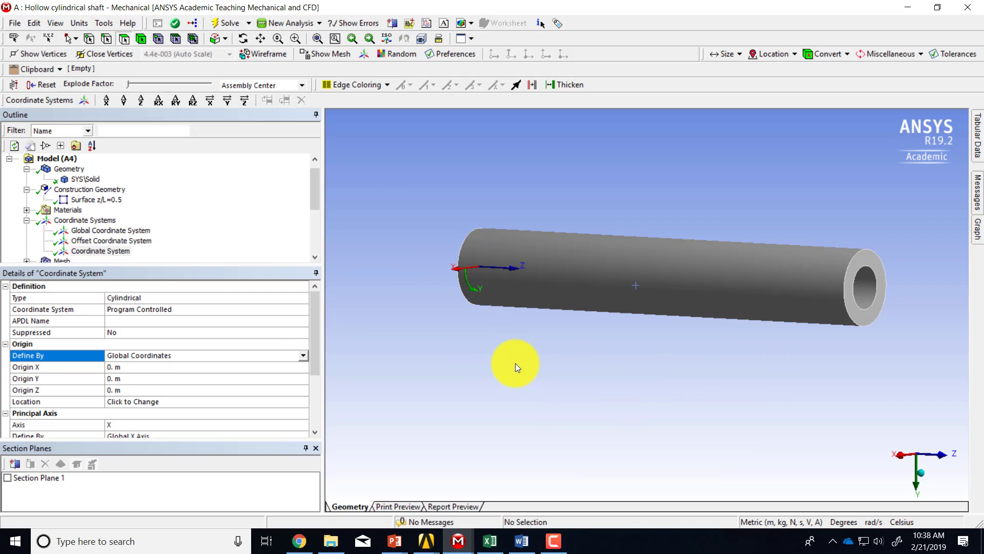
pyautogui.scroll(4, 511, 361)
pyautogui.keyDown('ctrl'); pyautogui.moveTo(484, 366); pyautogui.dragTo(565, 380, button='middle'); pyautogui.keyUp('ctrl')
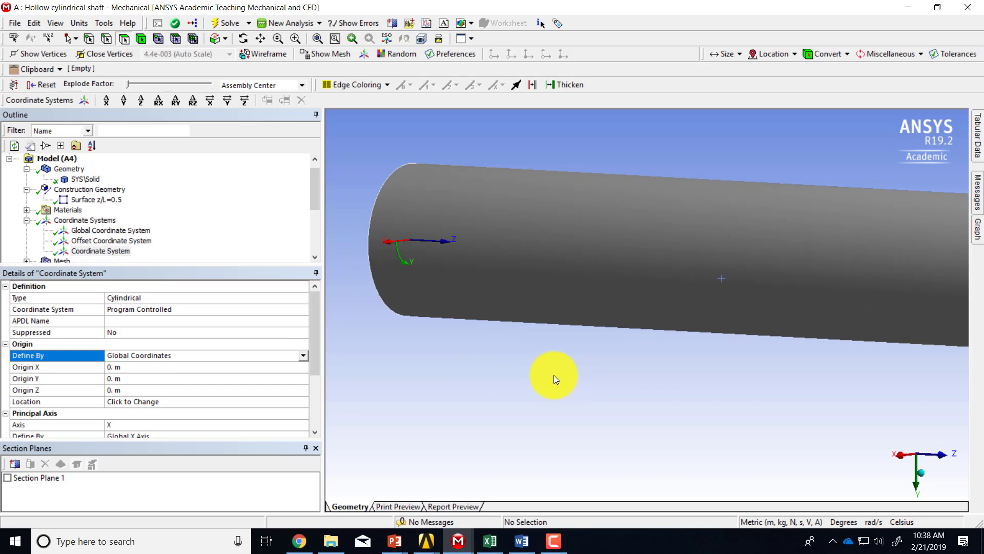
pyautogui.click(896, 538)
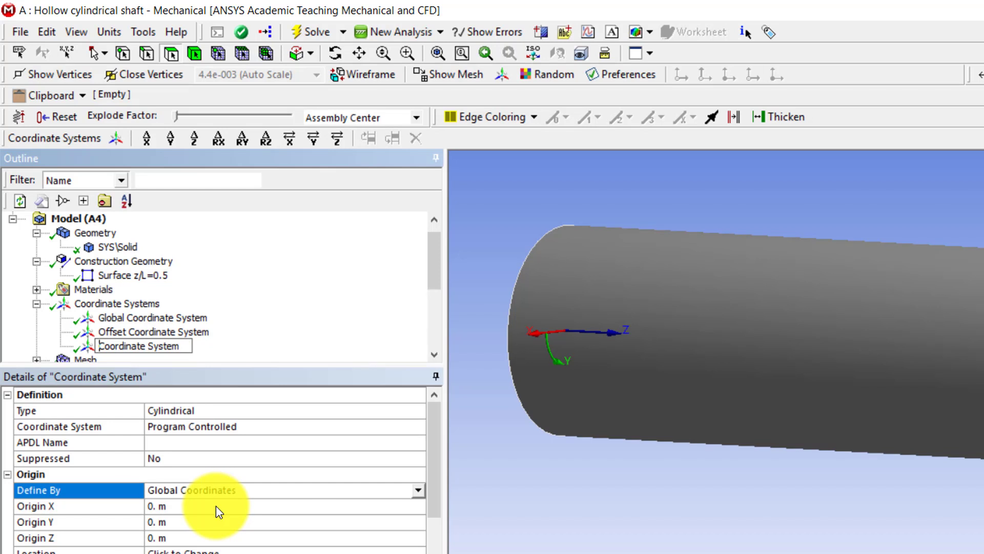
# - Rename the new coordinate system as Cylindrical Coordinate System
pyautogui.write('C')
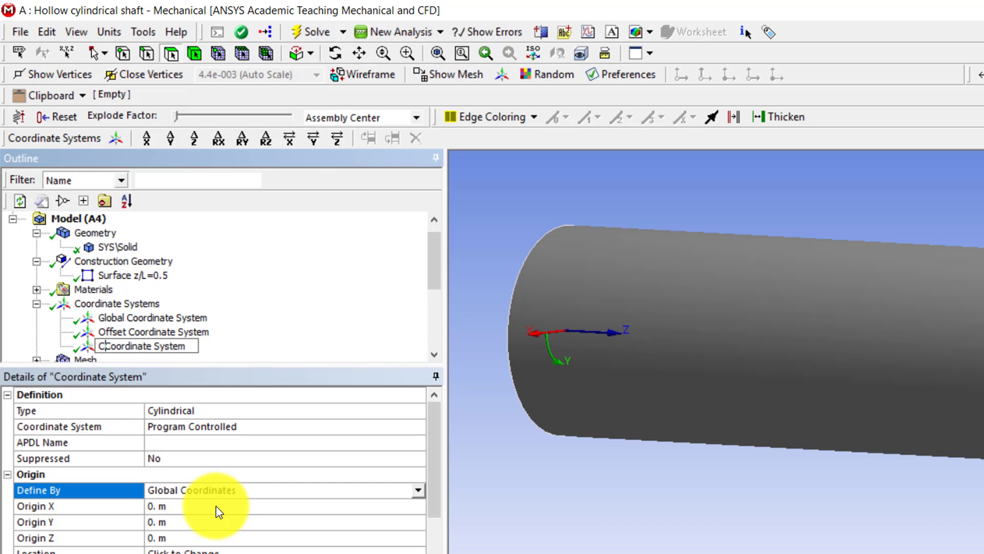
pyautogui.write('ylindr')
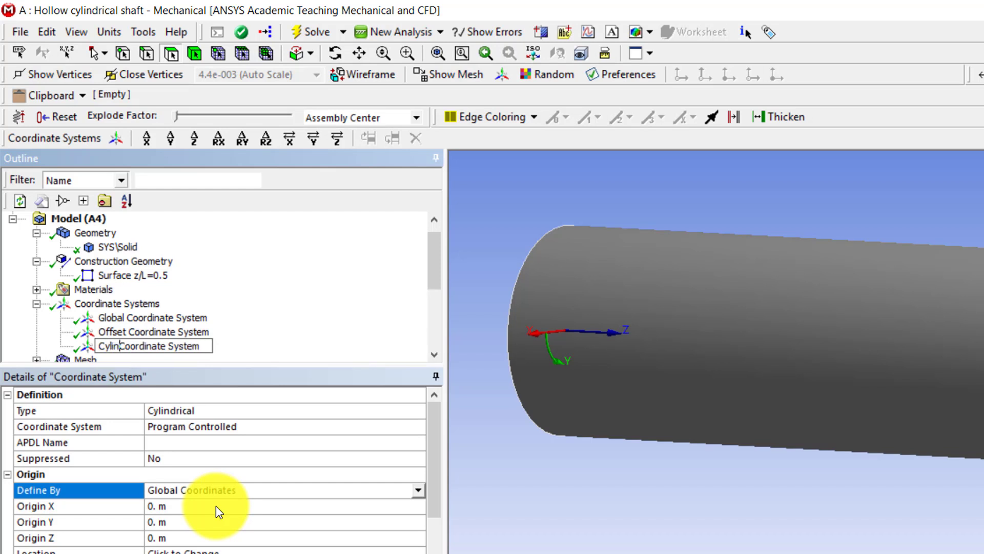
pyautogui.write('ical')
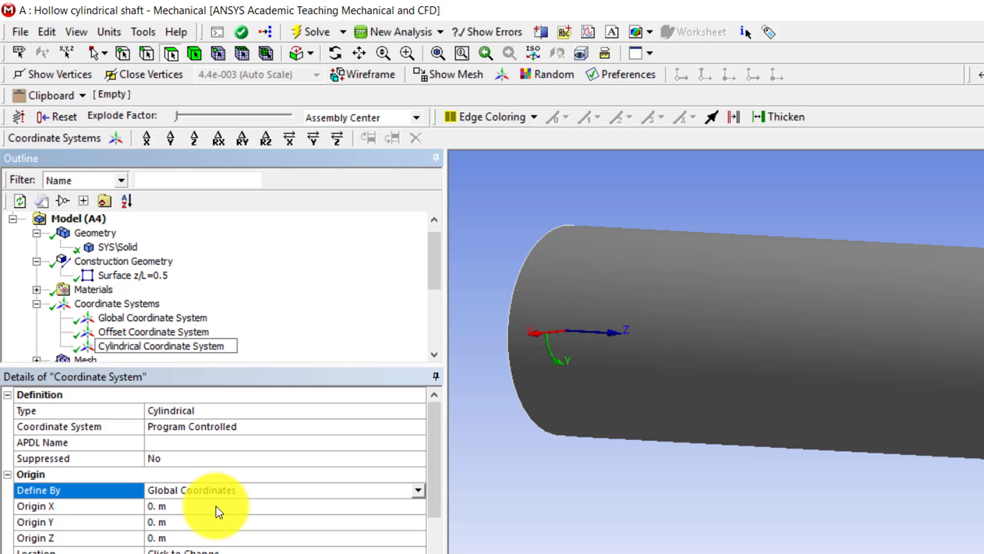
pyautogui.press('Return')
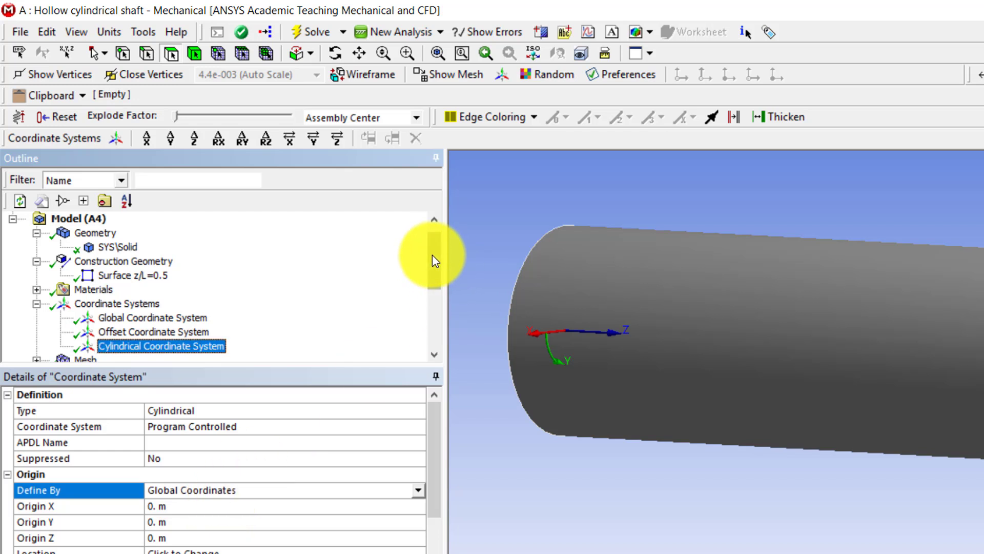
# - Set the Directional Deformation result to use the Cylindrical Coordinate System with Y Axis orientation
pyautogui.moveTo(432, 254); pyautogui.dragTo(434, 350)
pyautogui.click(172, 346)
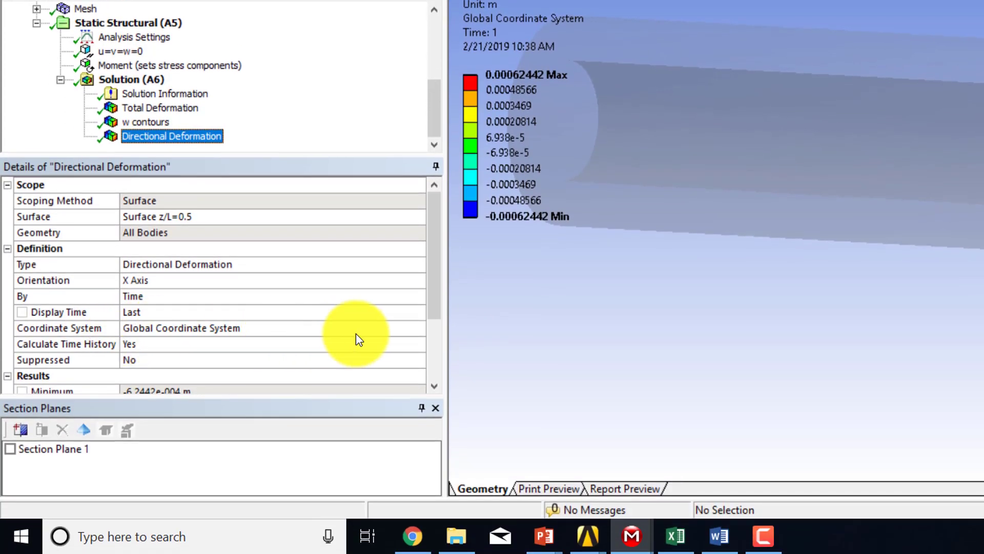
pyautogui.click(374, 330)
pyautogui.click(418, 328)
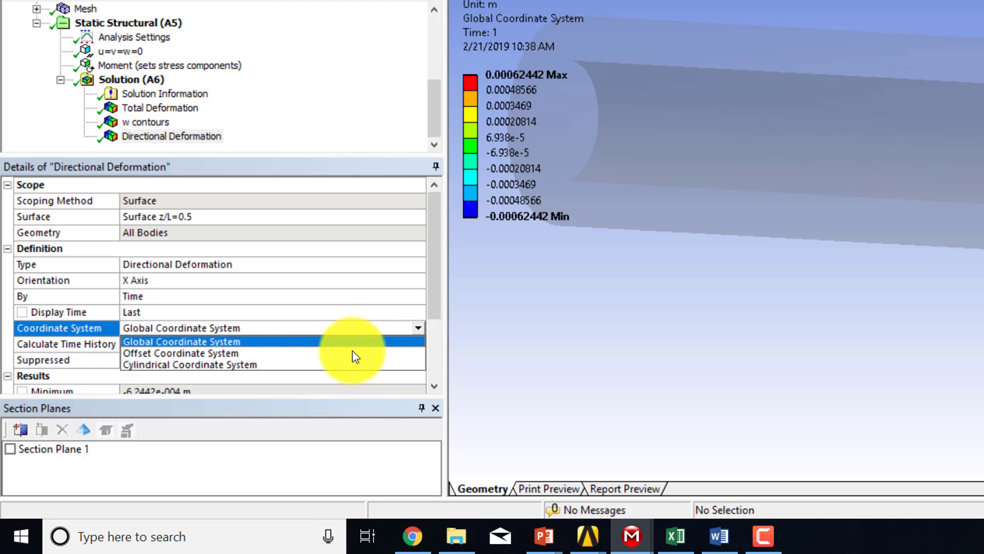
pyautogui.click(346, 366)
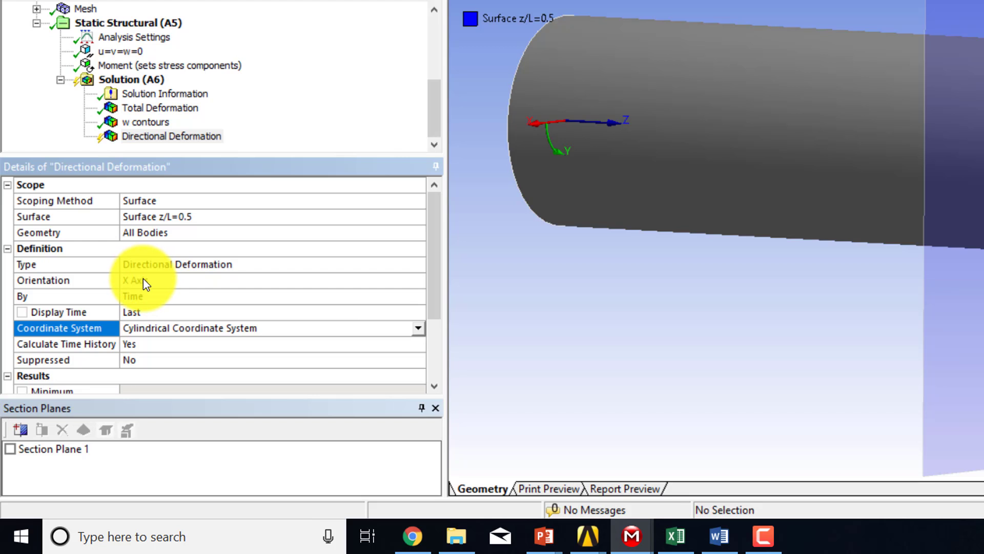
pyautogui.click(410, 286)
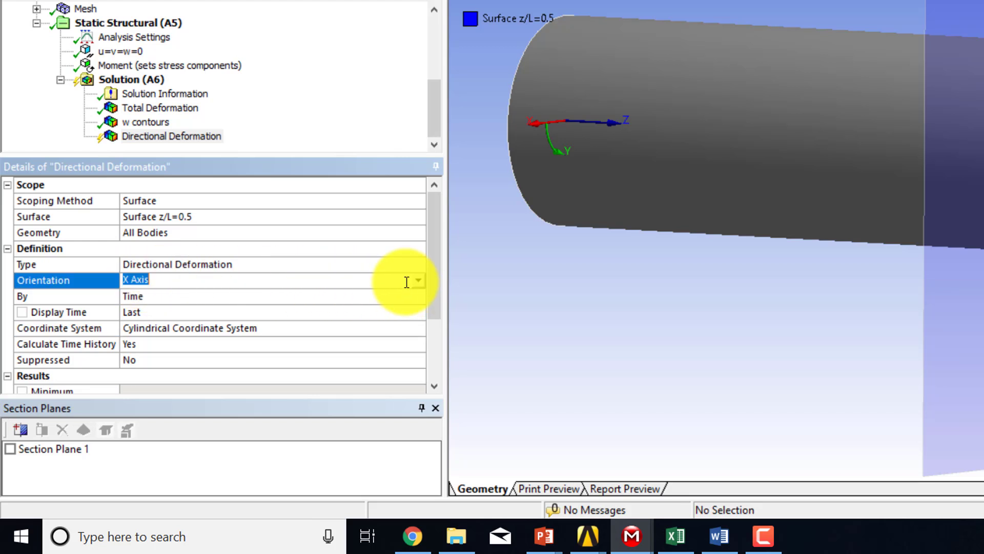
pyautogui.click(418, 280)
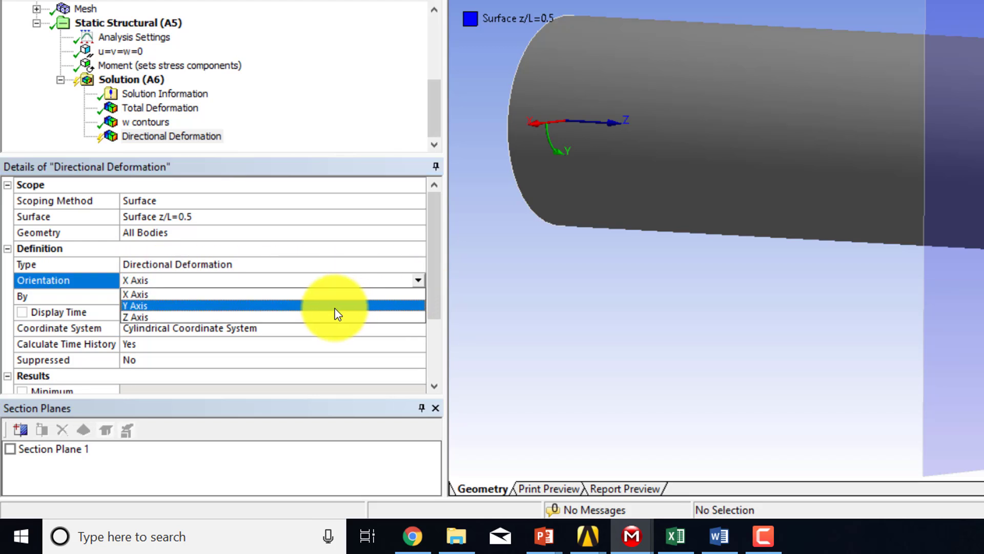
pyautogui.click(335, 306)
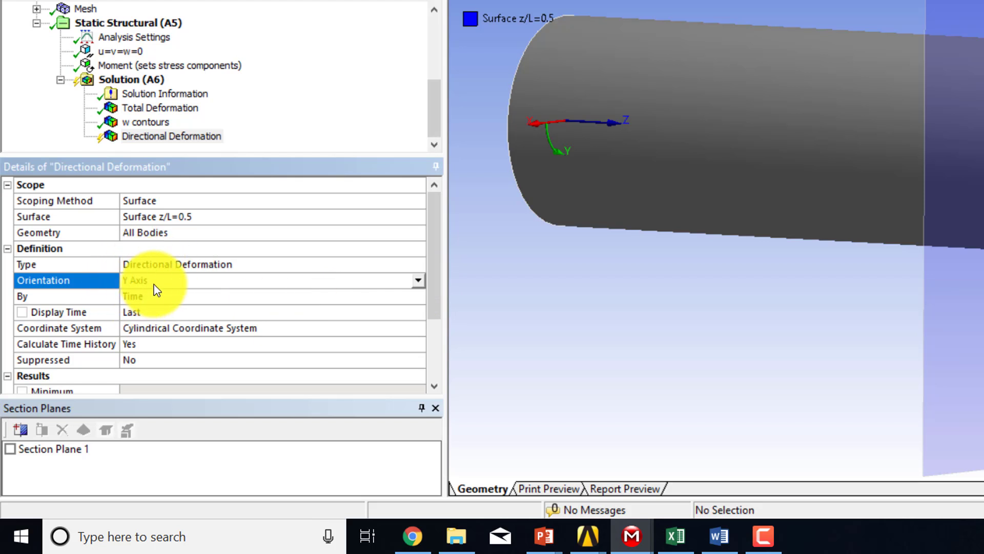
# - Rename the Directional Deformation result as "u_theta over cross-section"
pyautogui.rightClick(167, 138)
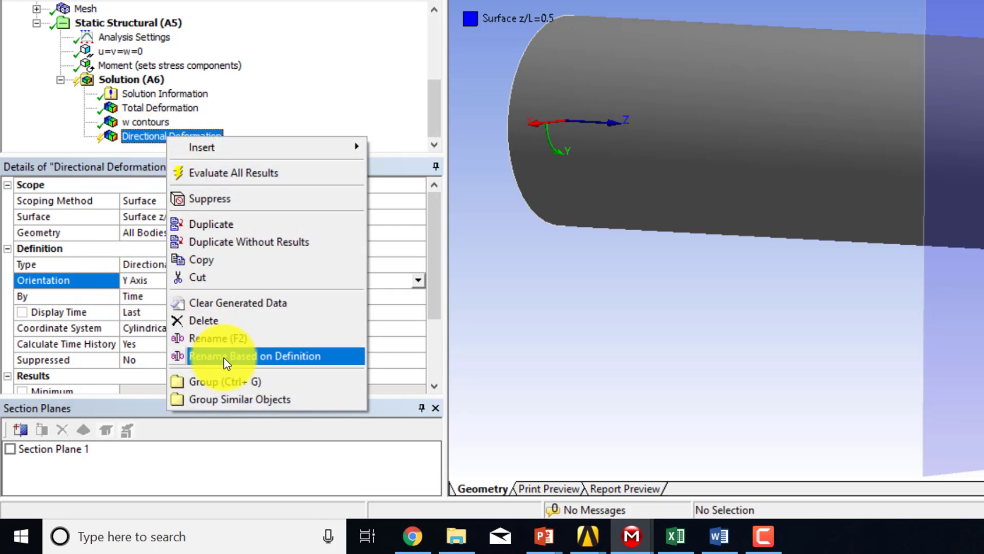
pyautogui.click(220, 338)
pyautogui.write('u_theta ')
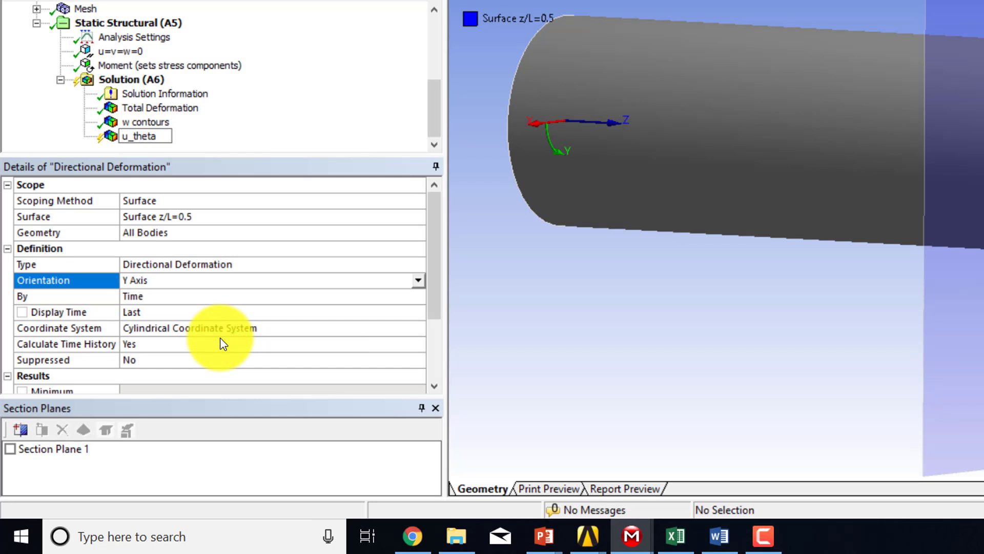
pyautogui.write('over cross-secti')
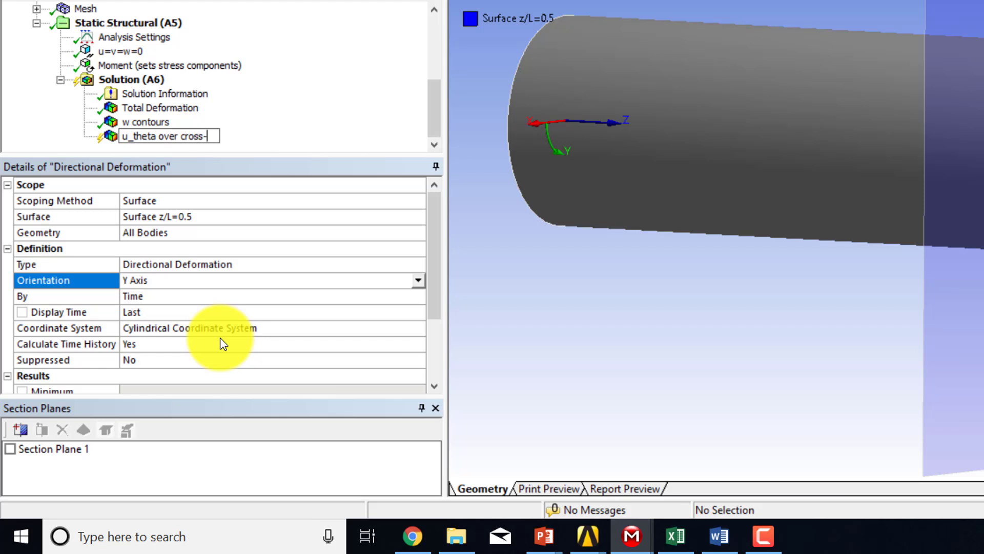
pyautogui.write('on')
pyautogui.press('Return')
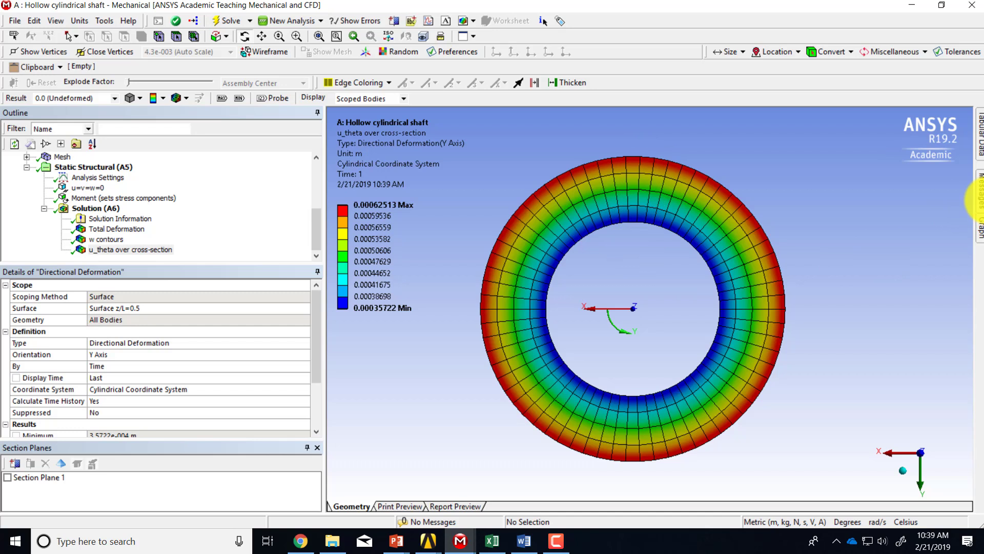
# - Dock the Graph window and briefly play the animation of the u_theta cross-section result
pyautogui.click(979, 227)
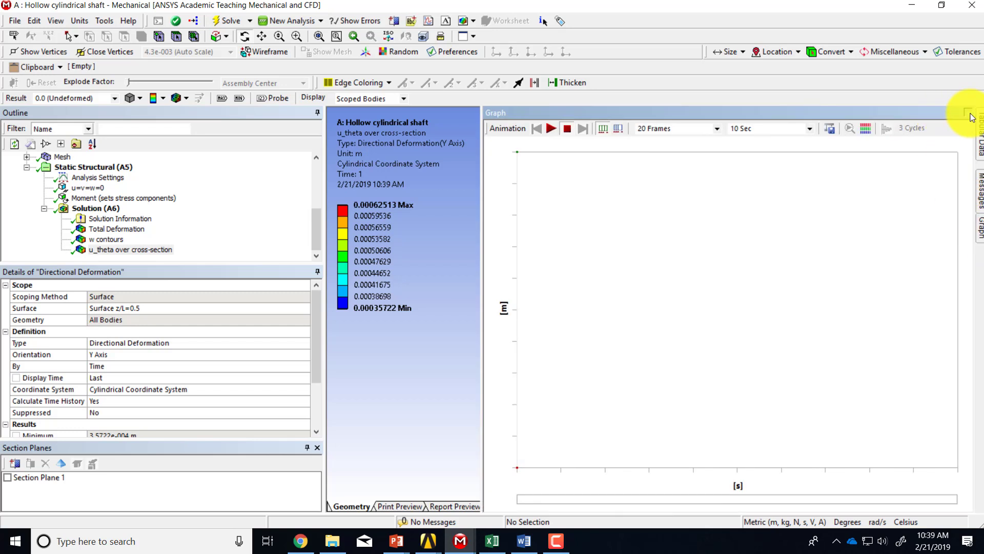
pyautogui.click(969, 114)
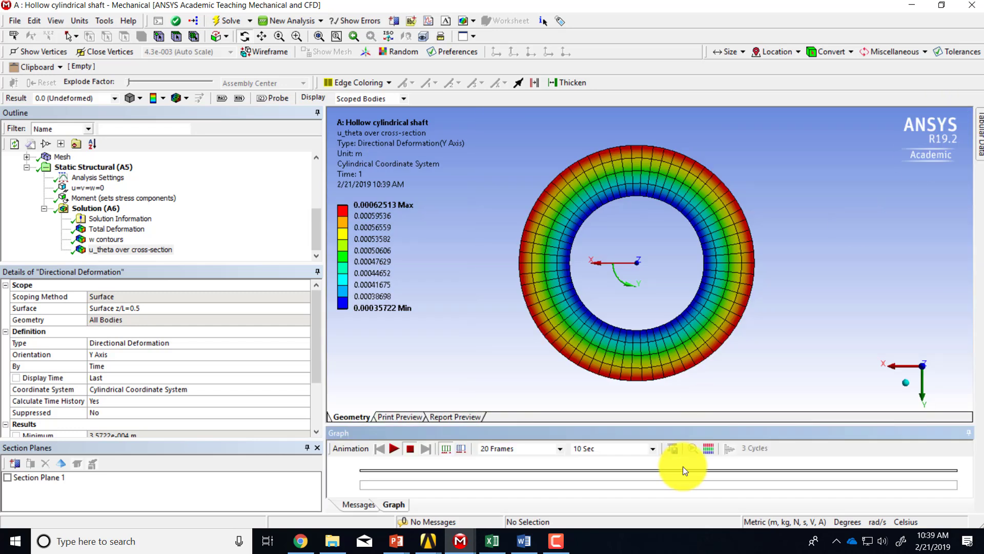
pyautogui.click(394, 450)
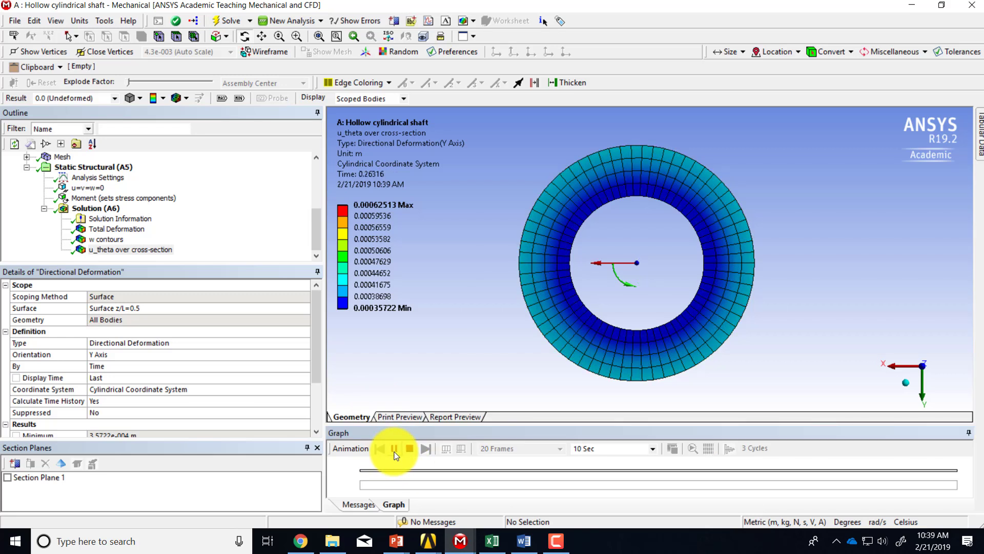
pyautogui.click(393, 450)
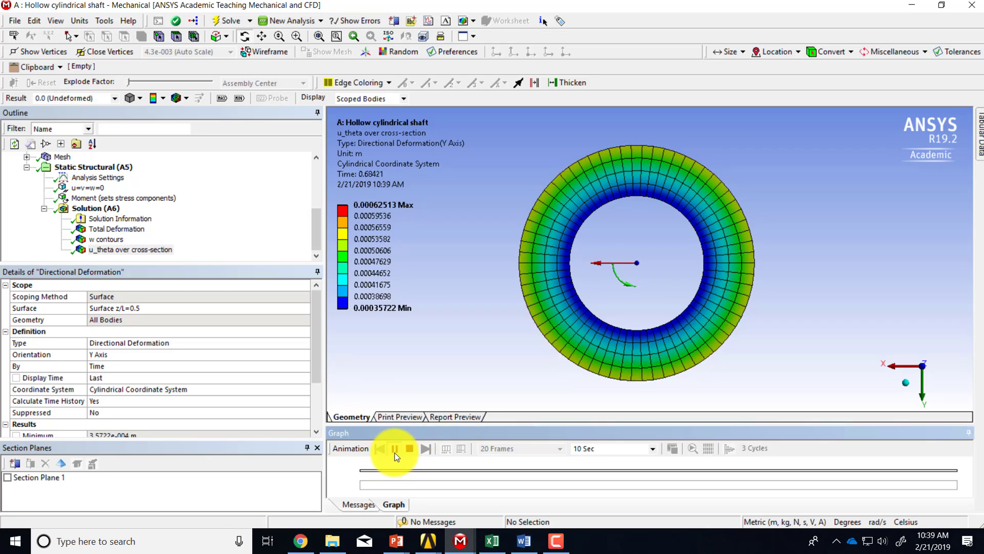
# - Set the result's deformation scale to 1.7e+002 (Auto Scale) and play the animation of the u_theta contours
pyautogui.click(115, 100)
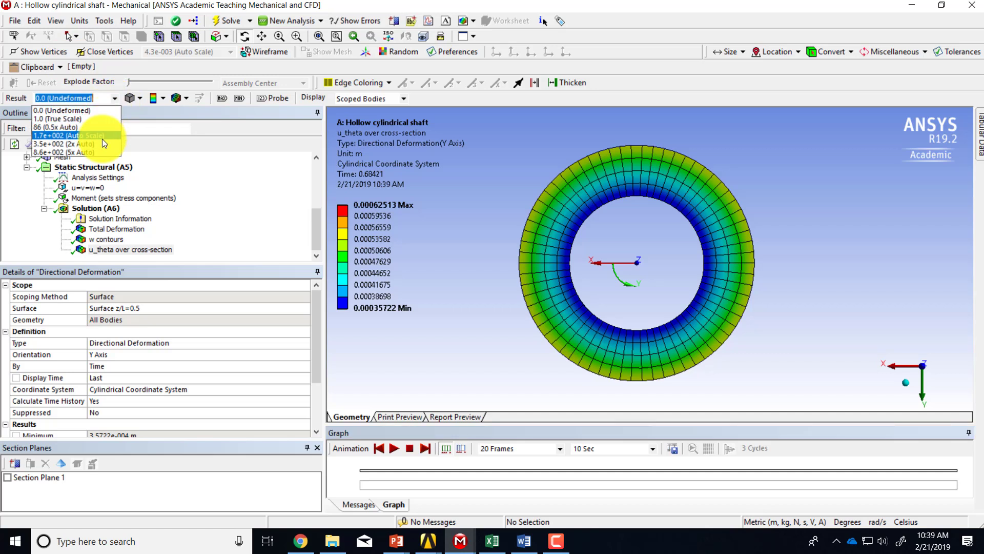
pyautogui.click(103, 139)
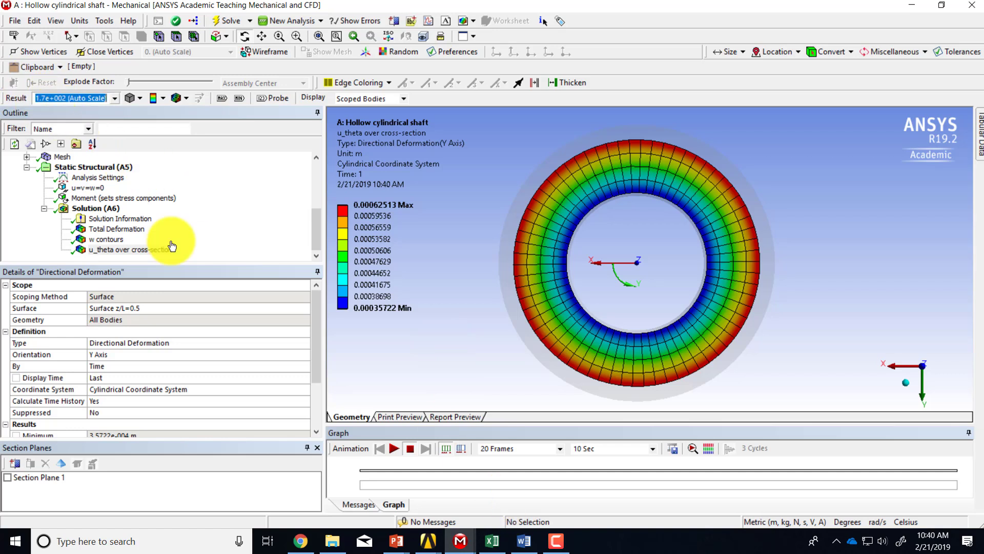
pyautogui.click(395, 449)
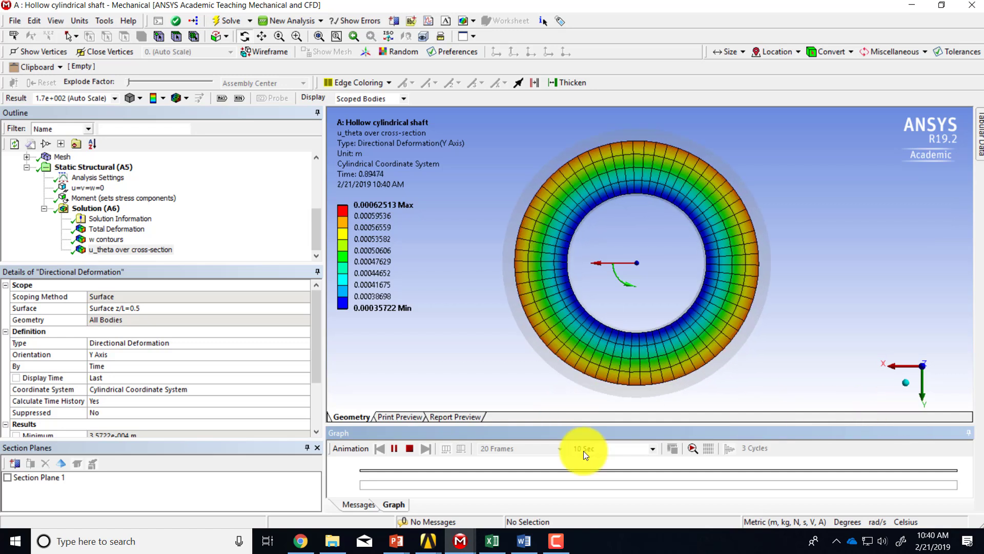
# - Stop the u_theta animation, auto-hide the Graph window, and set the result's deformation scale to 0.0 (Undeformed)
pyautogui.click(409, 449)
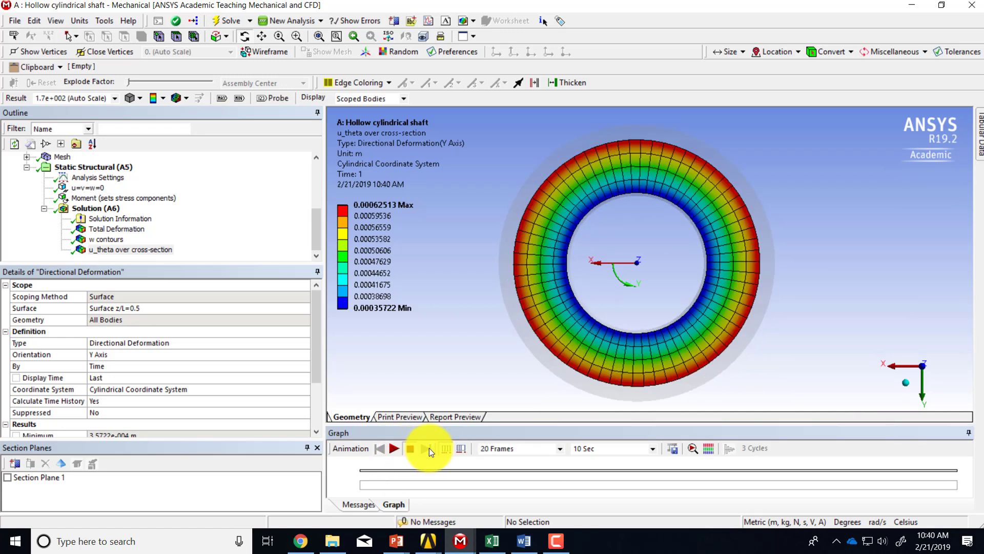
pyautogui.click(969, 435)
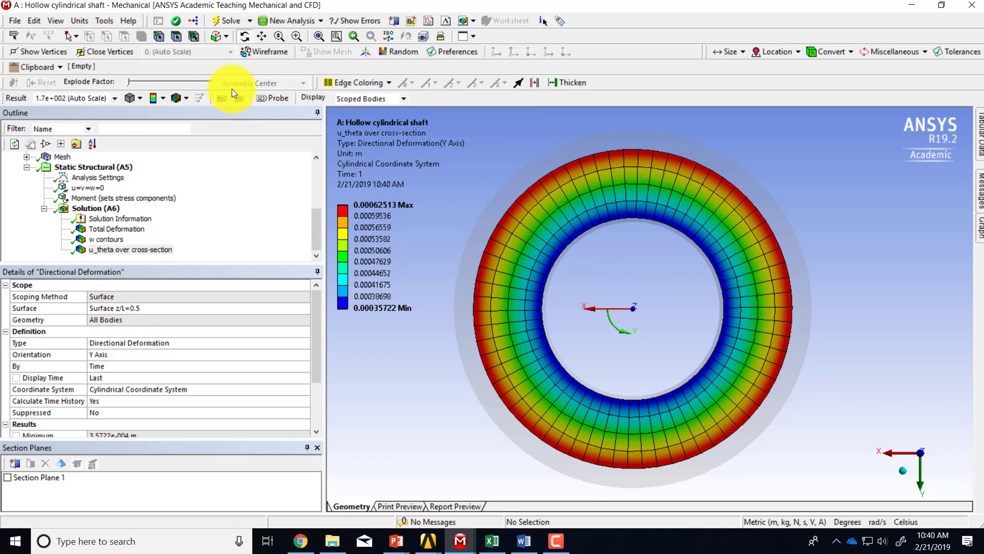
pyautogui.click(114, 97)
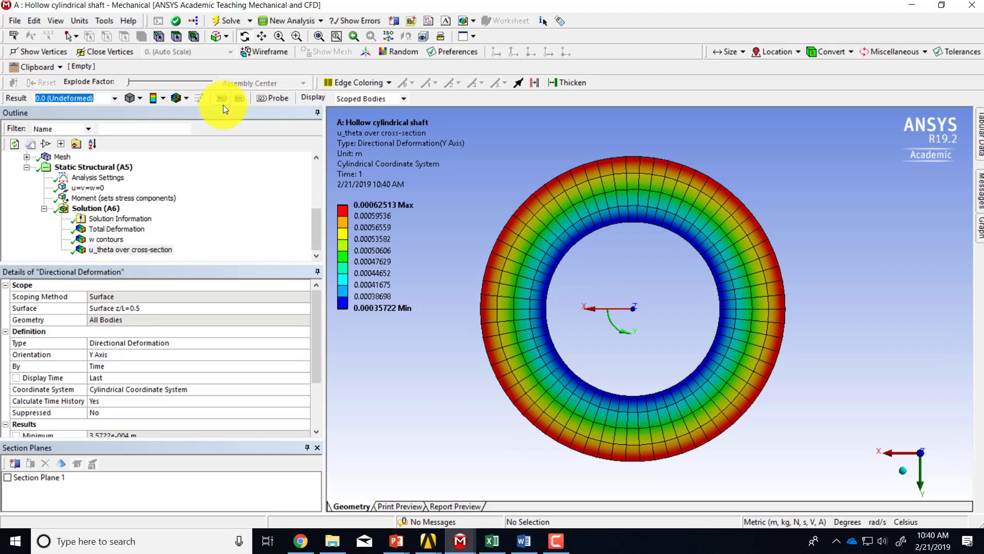
# - Display the u_theta contours with No WireFrame, and restore the Show Elements display
pyautogui.click(186, 98)
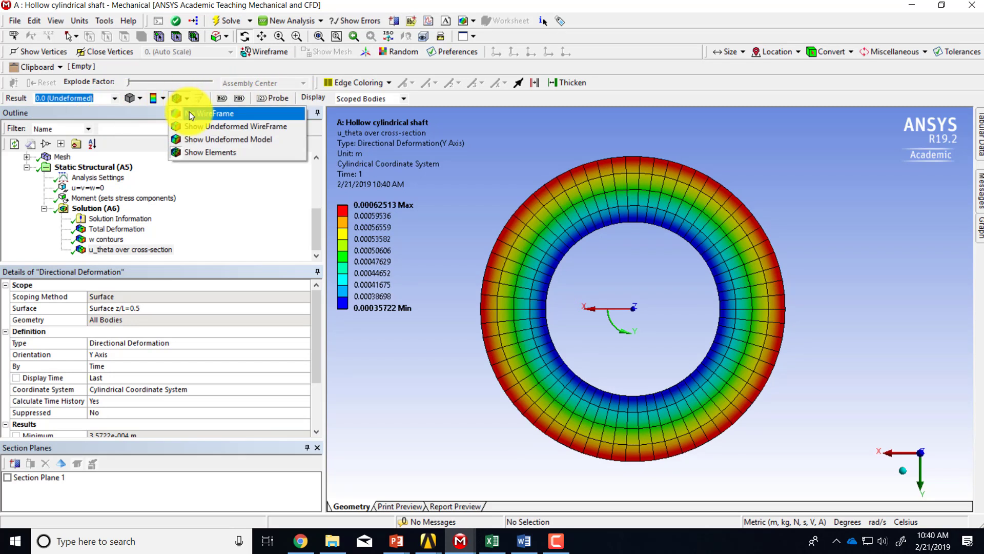
pyautogui.click(189, 112)
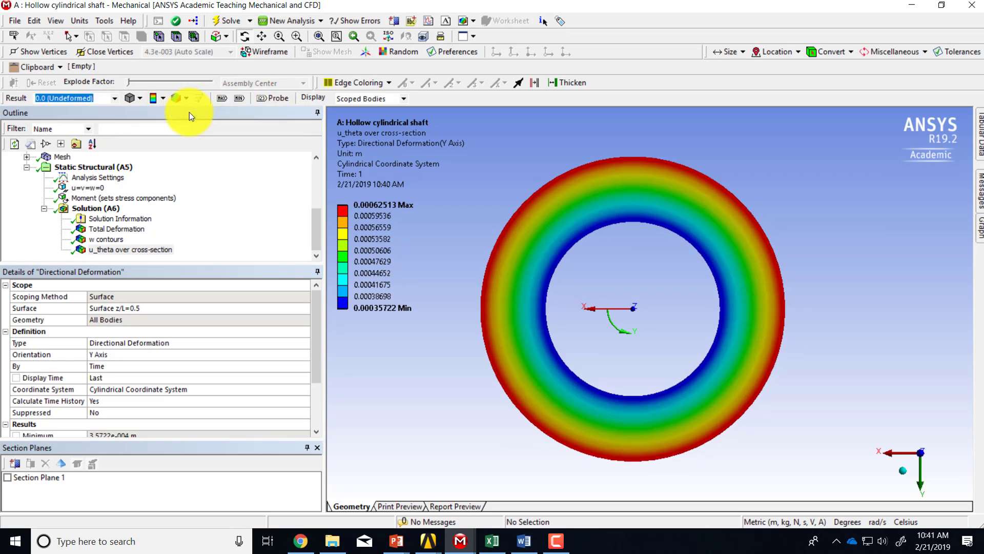
pyautogui.click(187, 98)
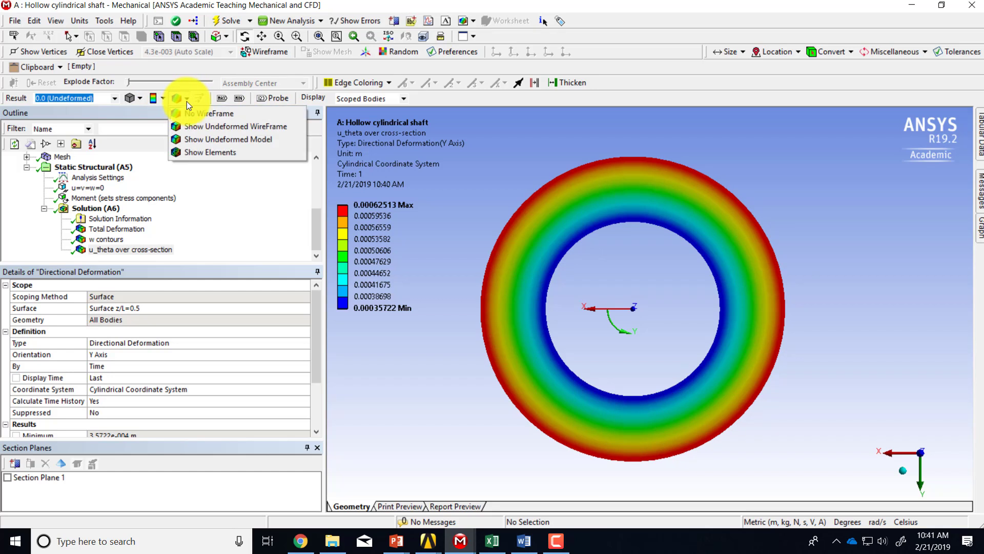
pyautogui.click(199, 155)
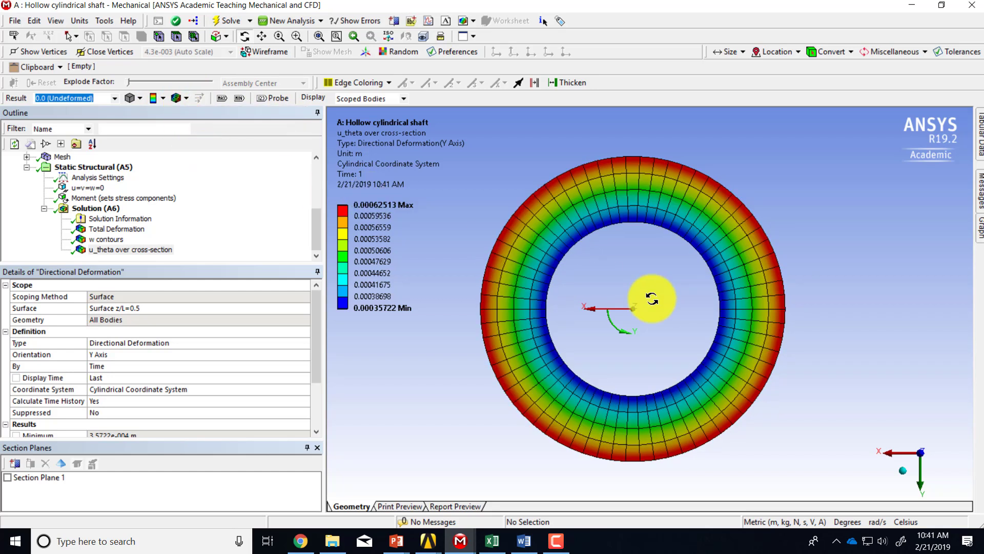
# - Probe the u_theta value at the uppermost point of the cross-section's outer edge
pyautogui.scroll(1, 659, 305)
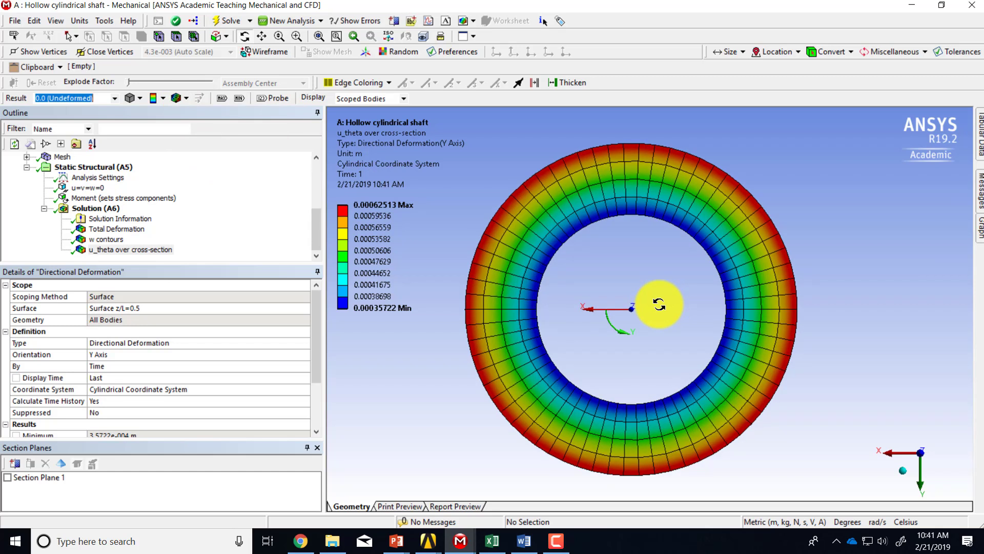
pyautogui.click(275, 99)
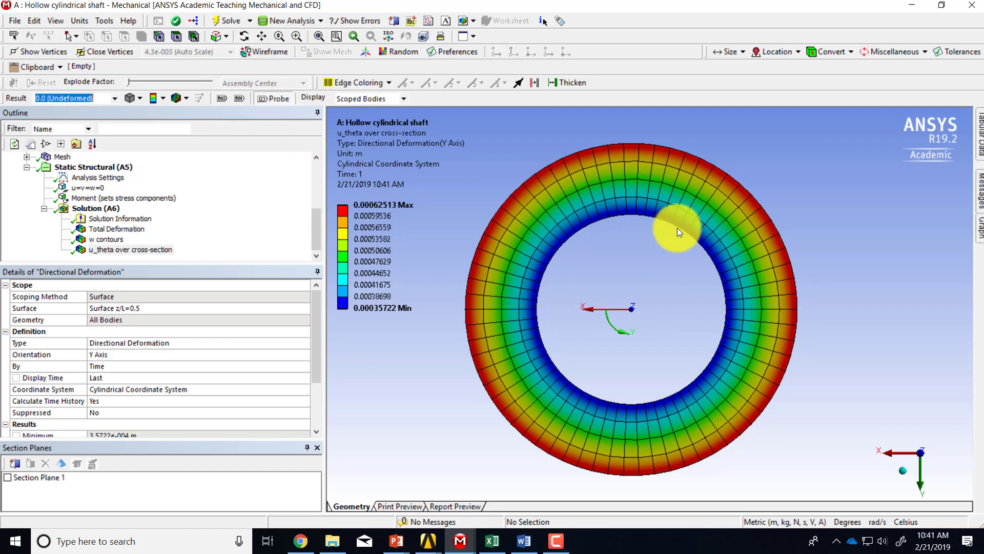
pyautogui.click(639, 144)
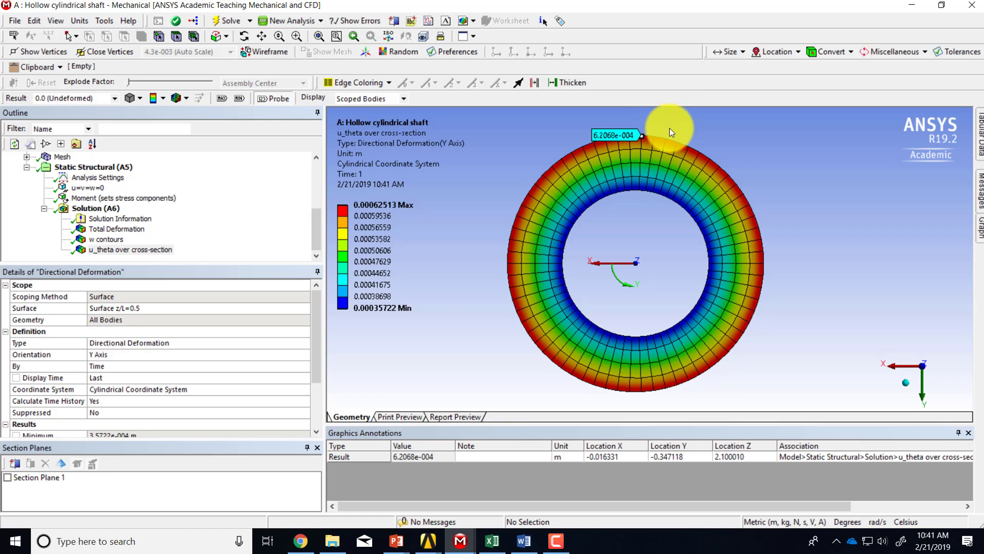
# - Handwrite the relation u_θ = βr beside the probed outer edge on a screen sketch, and close the sketch
pyautogui.click(904, 542)
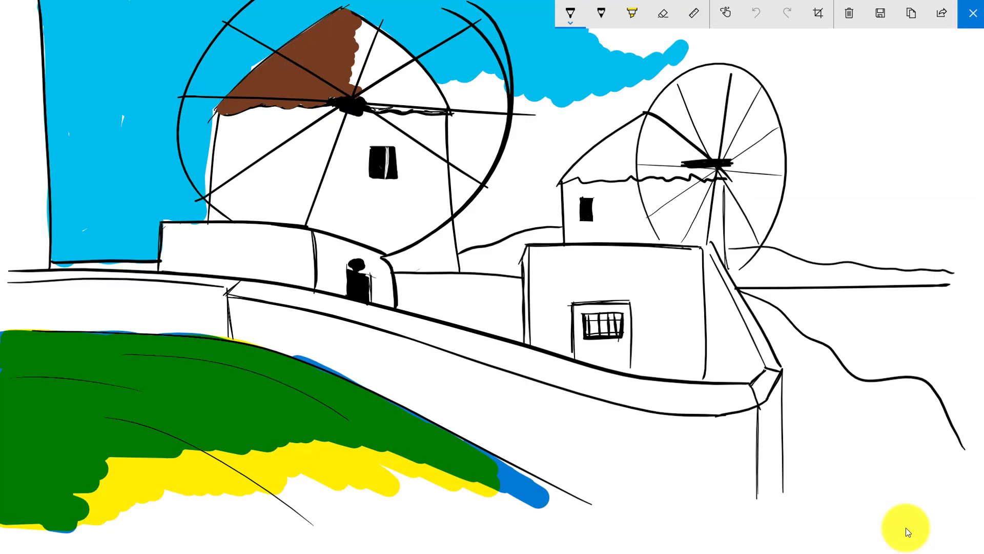
pyautogui.click(972, 13)
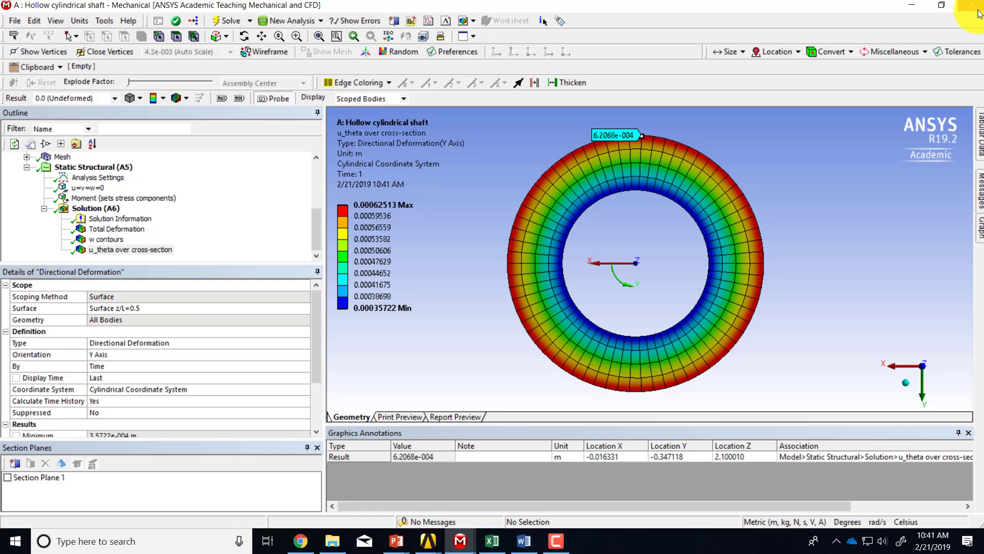
pyautogui.click(900, 533)
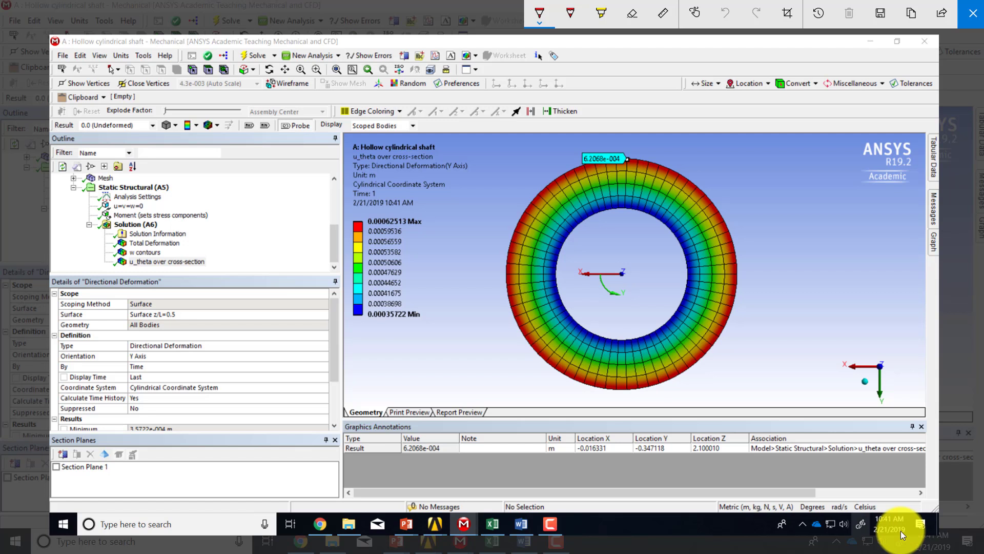
pyautogui.moveTo(632, 143); pyautogui.dragTo(645, 148)
pyautogui.moveTo(661, 155); pyautogui.dragTo(682, 136)
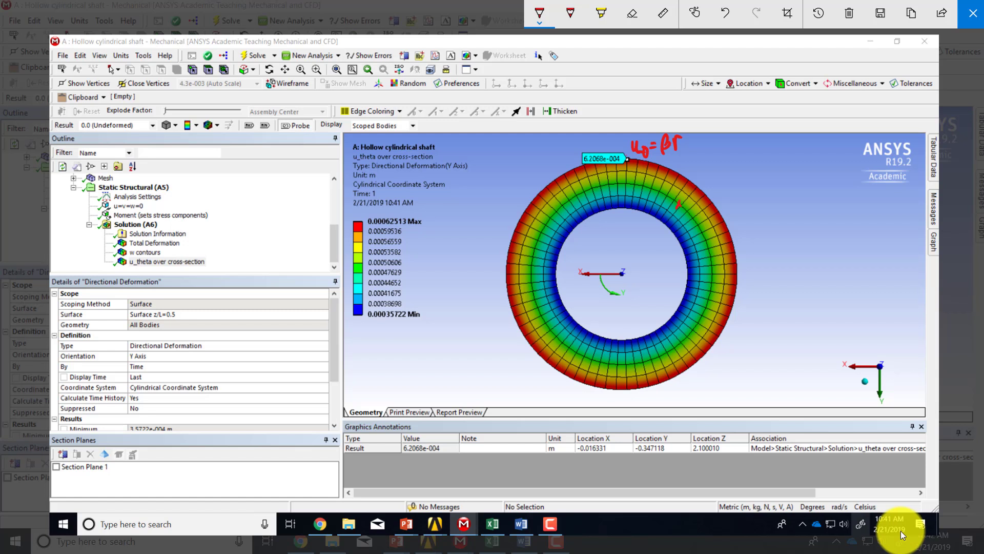
pyautogui.press('Escape')
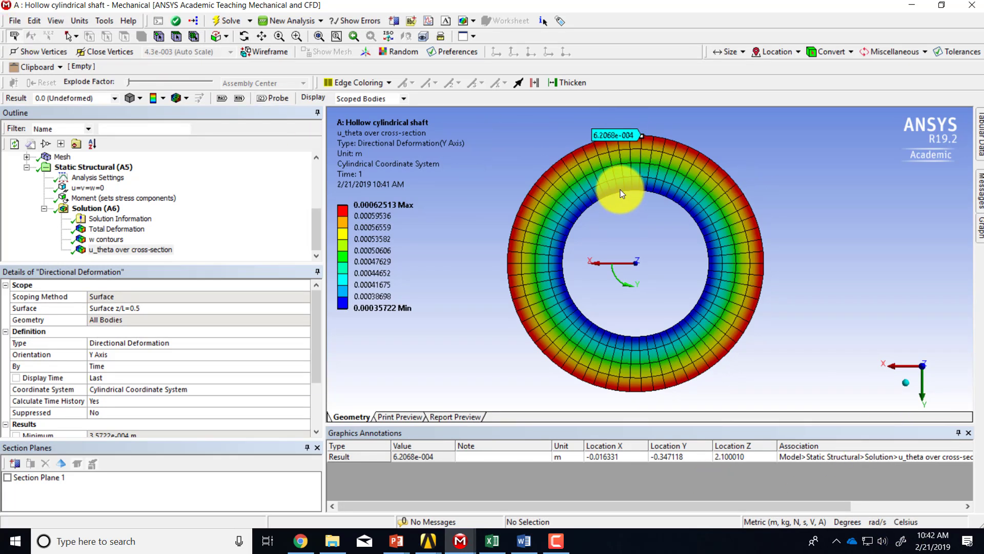
# - Delete the probe label at the cross-section's outer edge and save the project
pyautogui.click(622, 133)
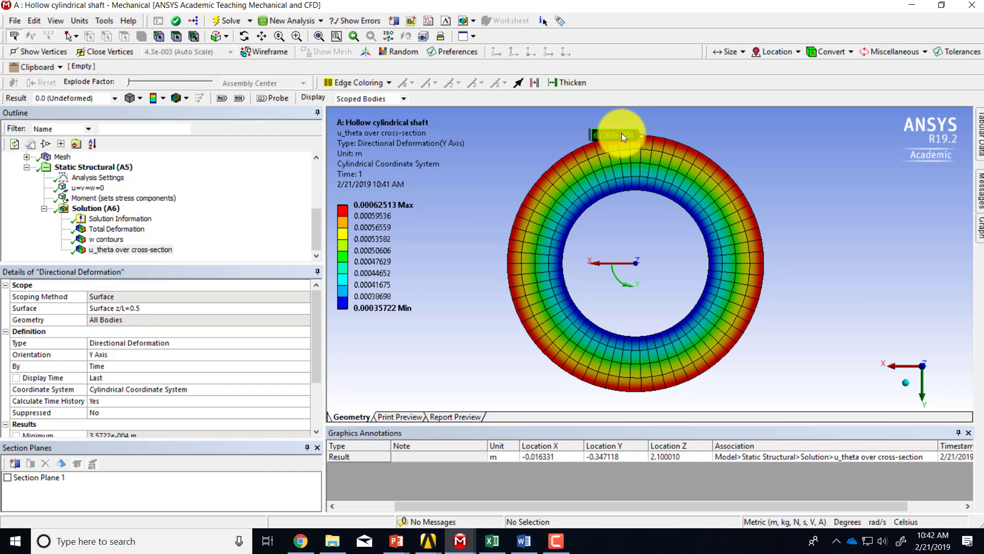
pyautogui.press('Delete')
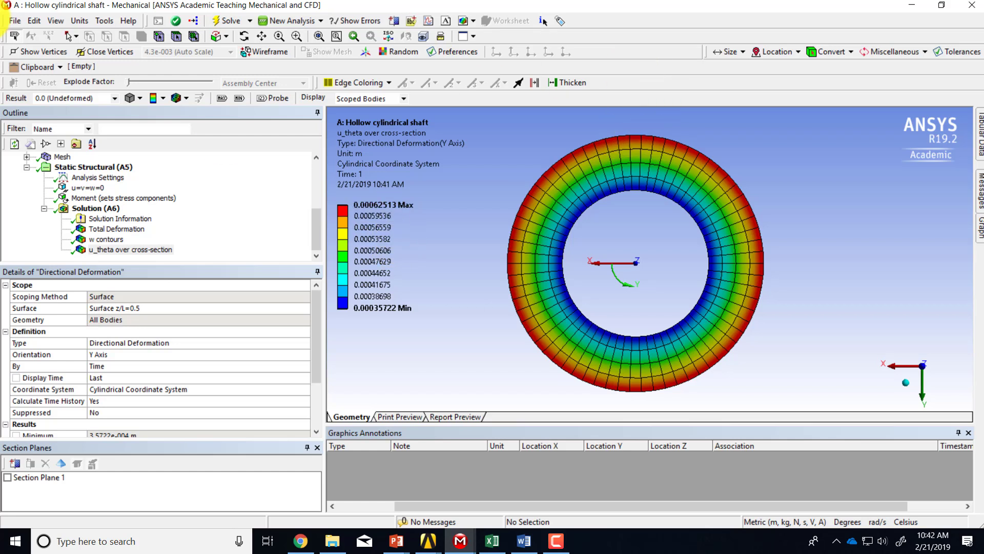
pyautogui.click(14, 21)
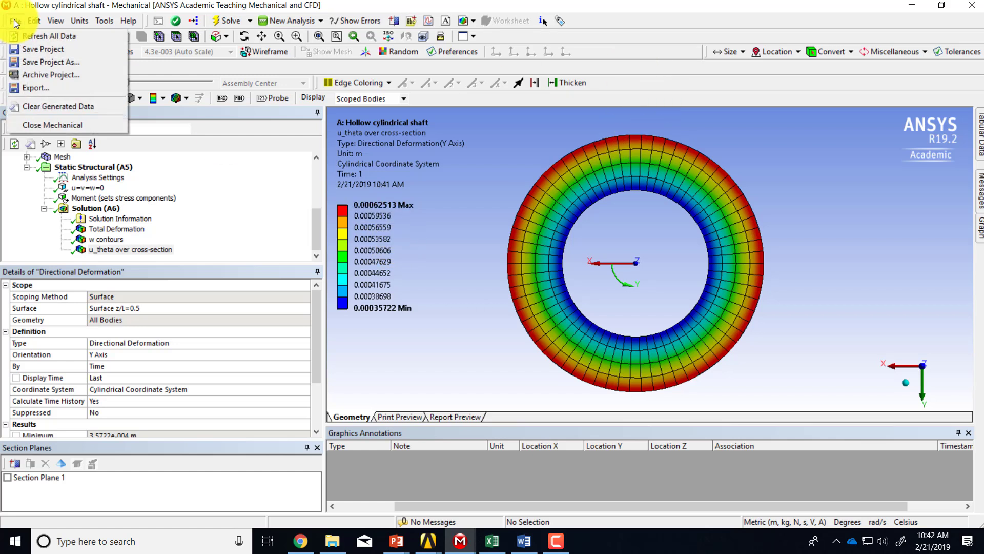
pyautogui.click(50, 52)
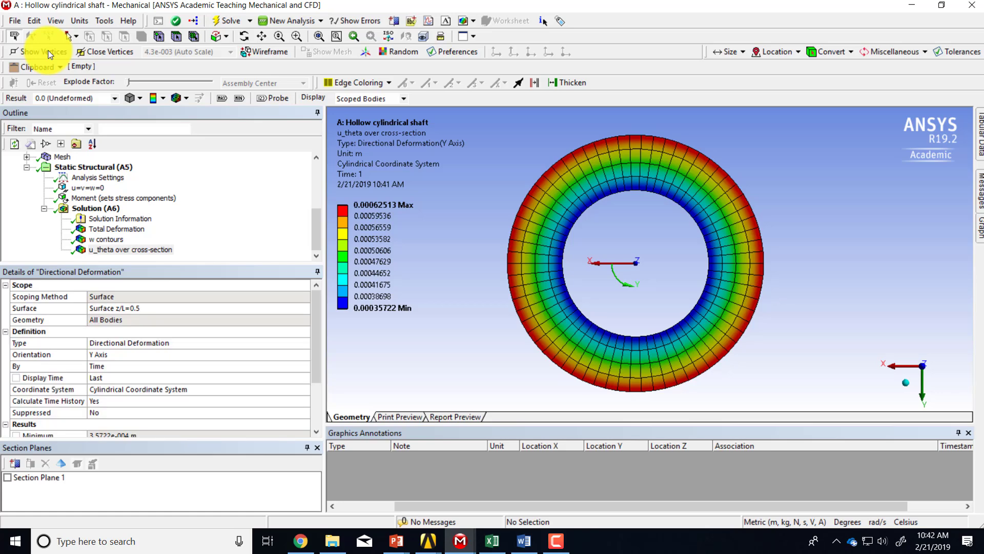